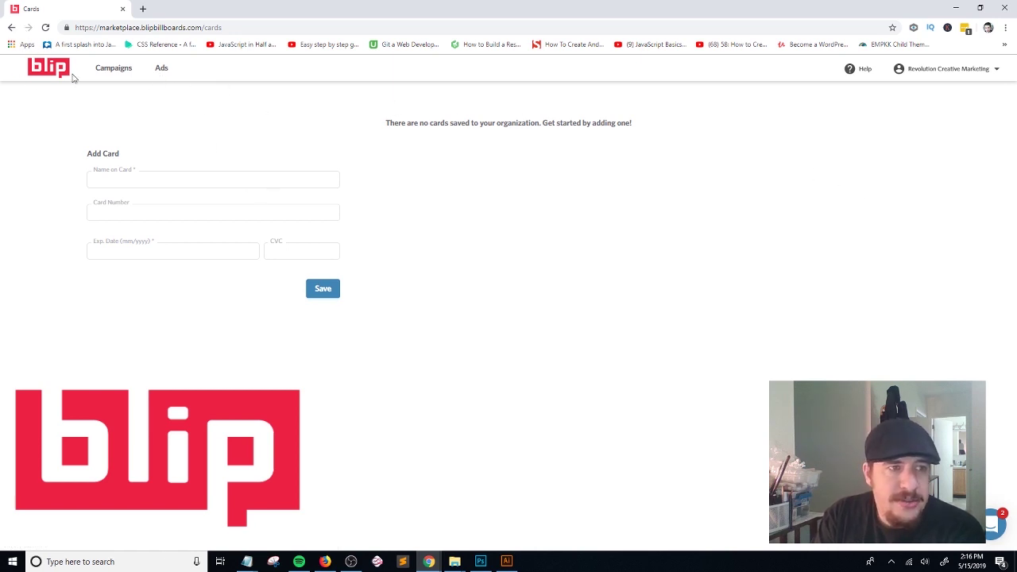
- Return to the campaigns overview and start a new campaign
left_click(48, 70)
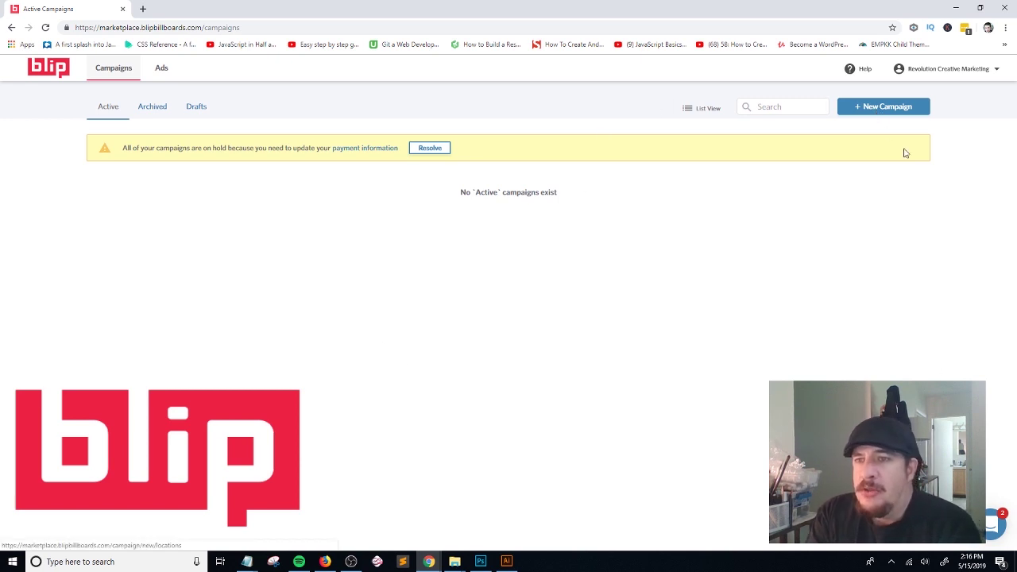
left_click(881, 111)
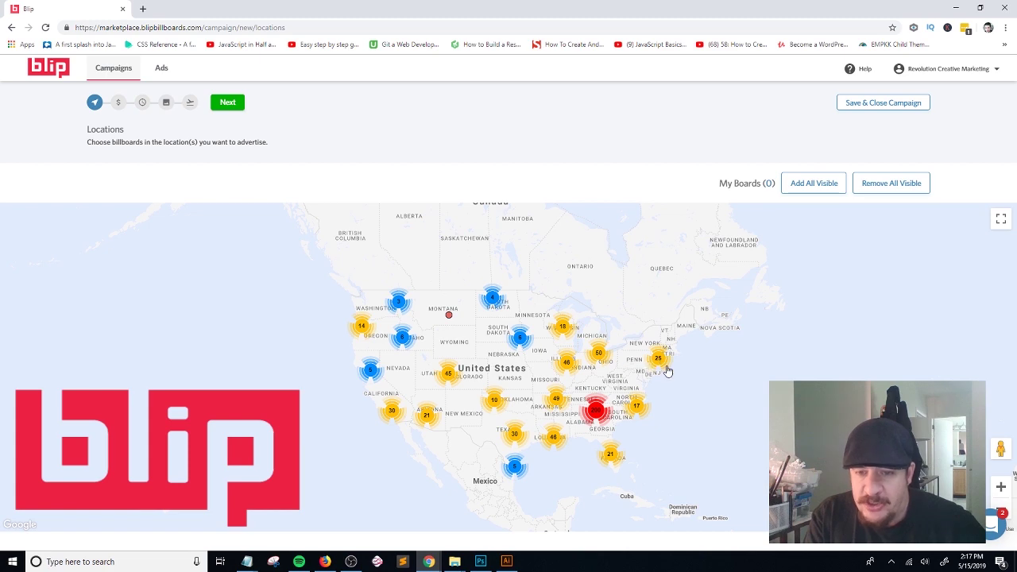
- Find the billboard between East Petersburg and Fruitville, north of Lancaster, on the locations map and open its details
left_click(1000, 486)
left_click(1000, 486)
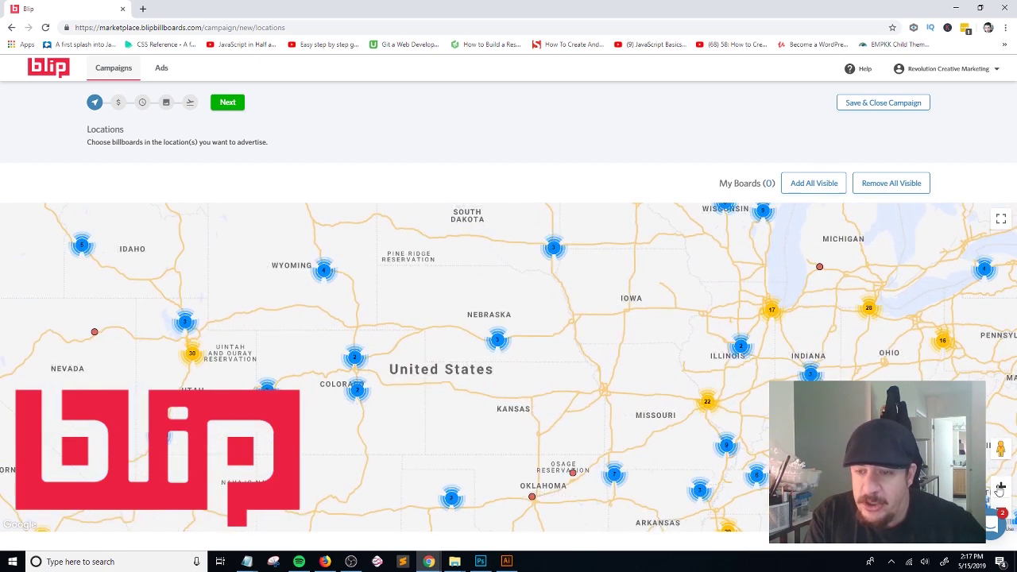
left_click(1000, 486)
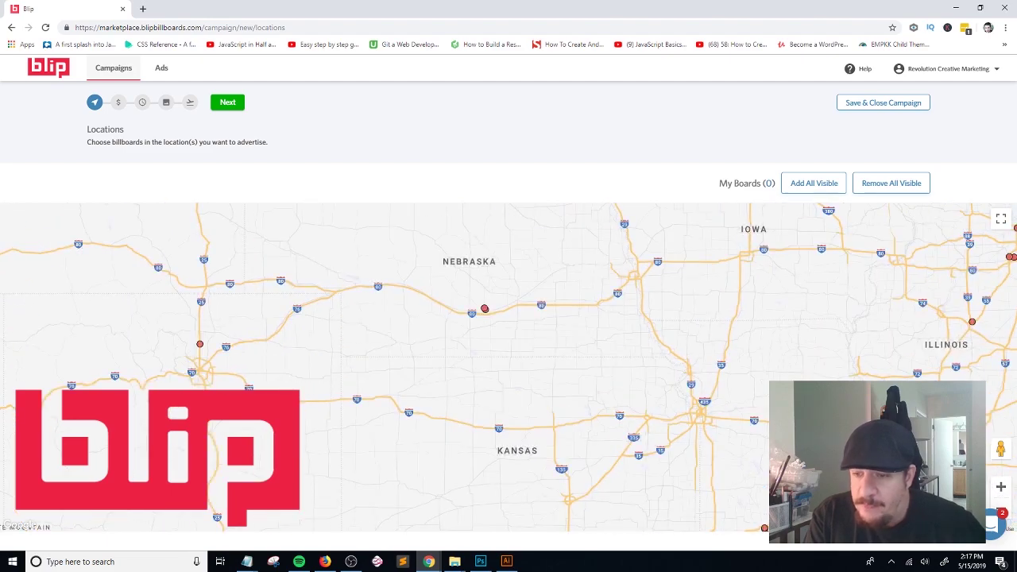
key("Right")
key("Right")
key("Right")
key("Right")
key("Right")
key("Right")
key("Right")
key("Right")
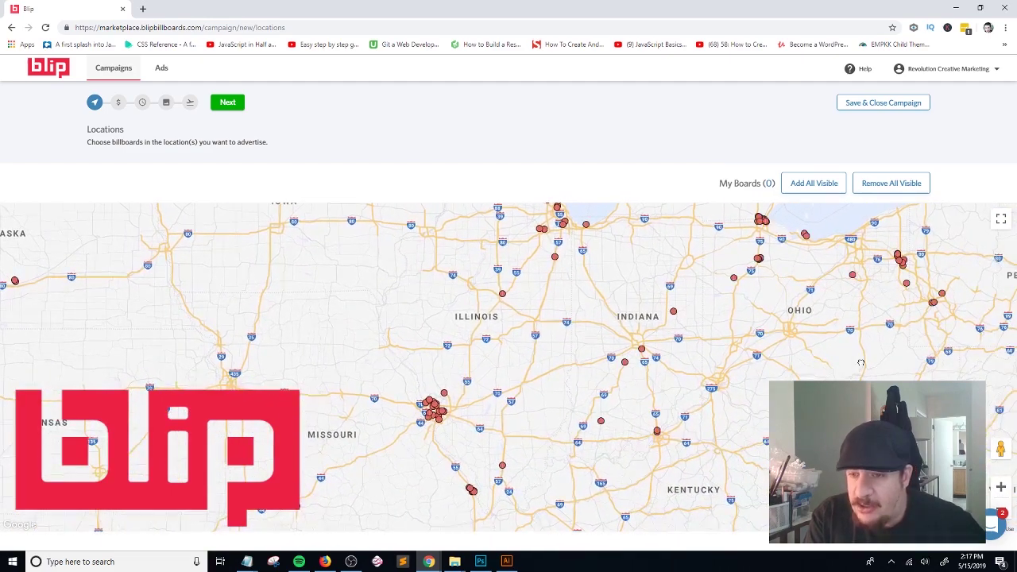
key("Right")
key("Right")
key("Right")
key("Right")
key("Right")
key("Right")
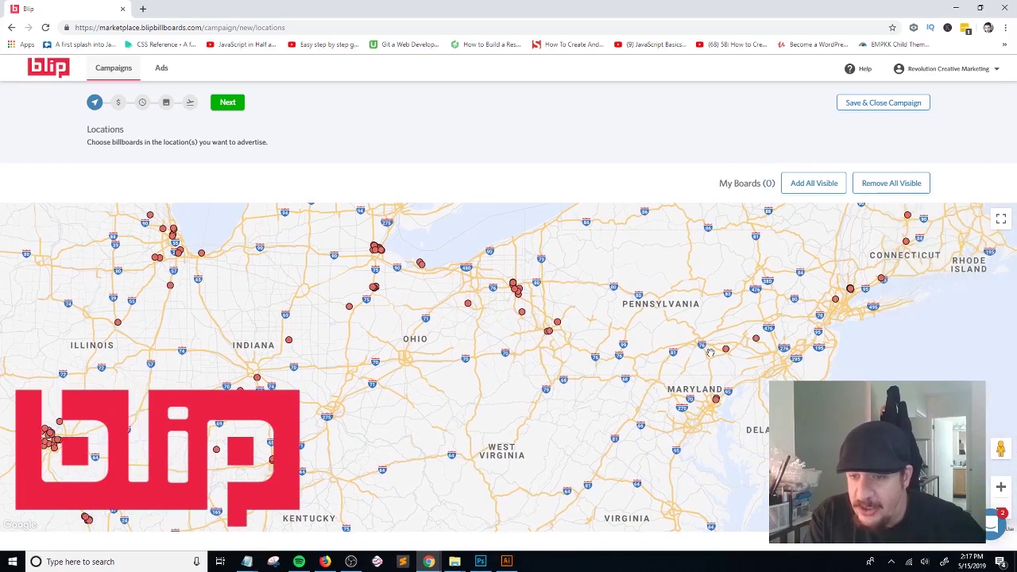
key("Right")
key("Right")
key("Right")
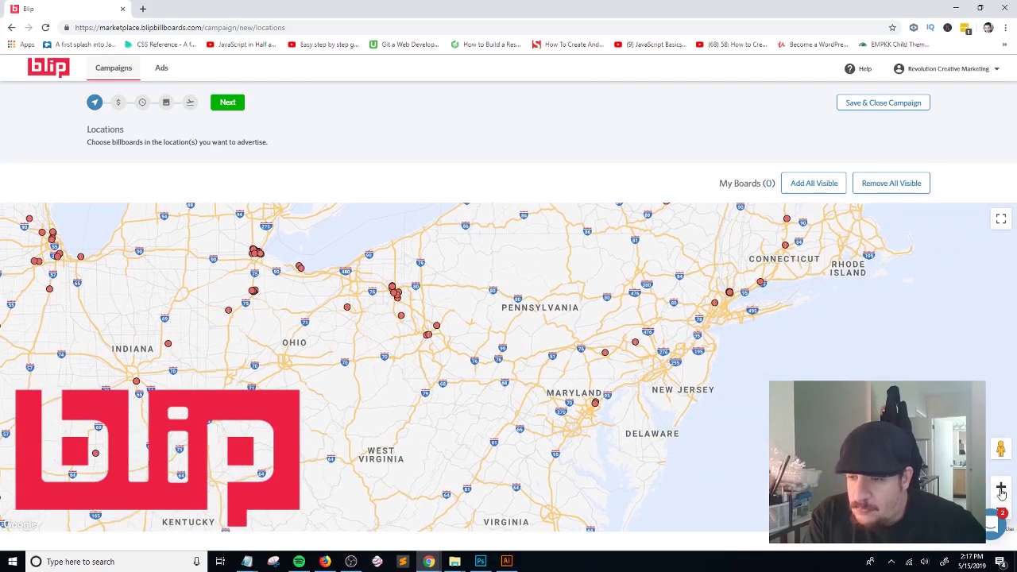
left_click(1001, 488)
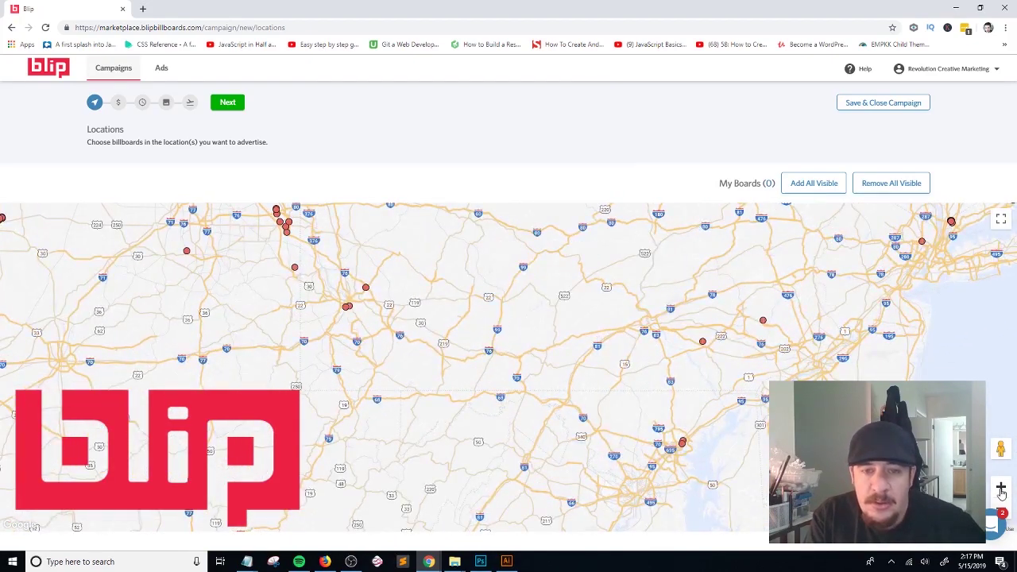
left_click(1001, 488)
key("Right")
key("Right")
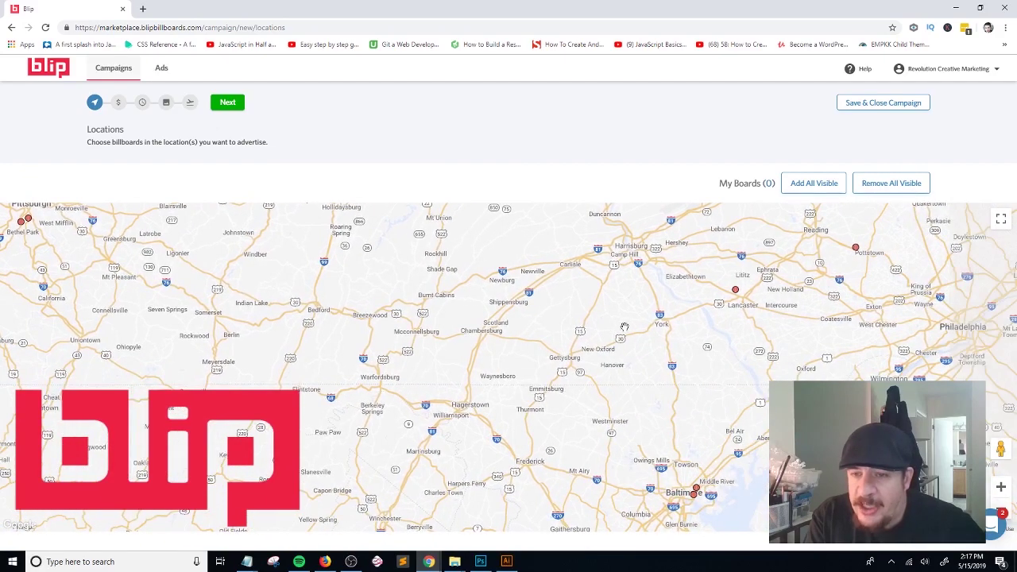
left_click_drag(625, 326, 378, 355)
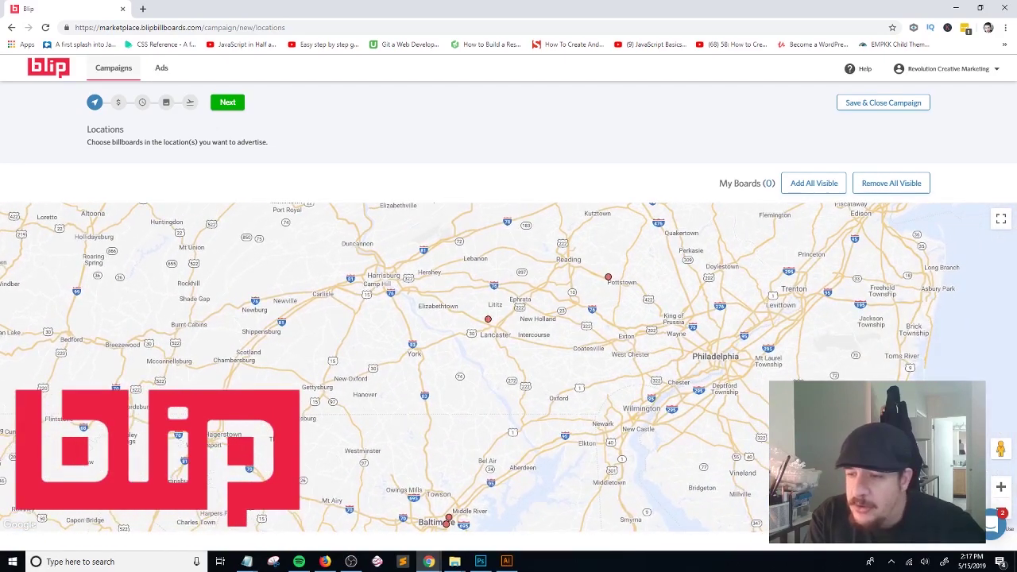
left_click(1002, 487)
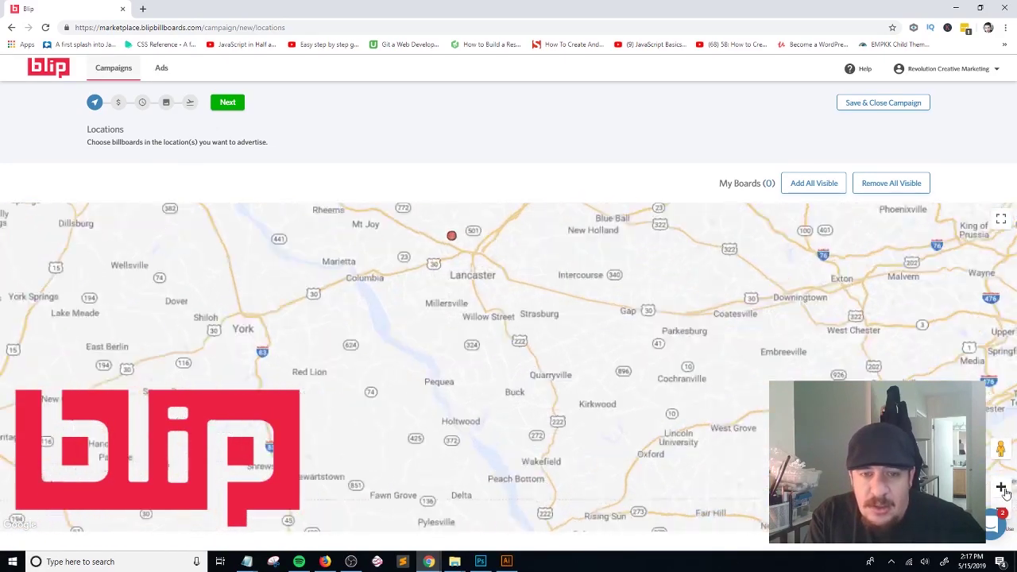
left_click_drag(645, 334, 717, 441)
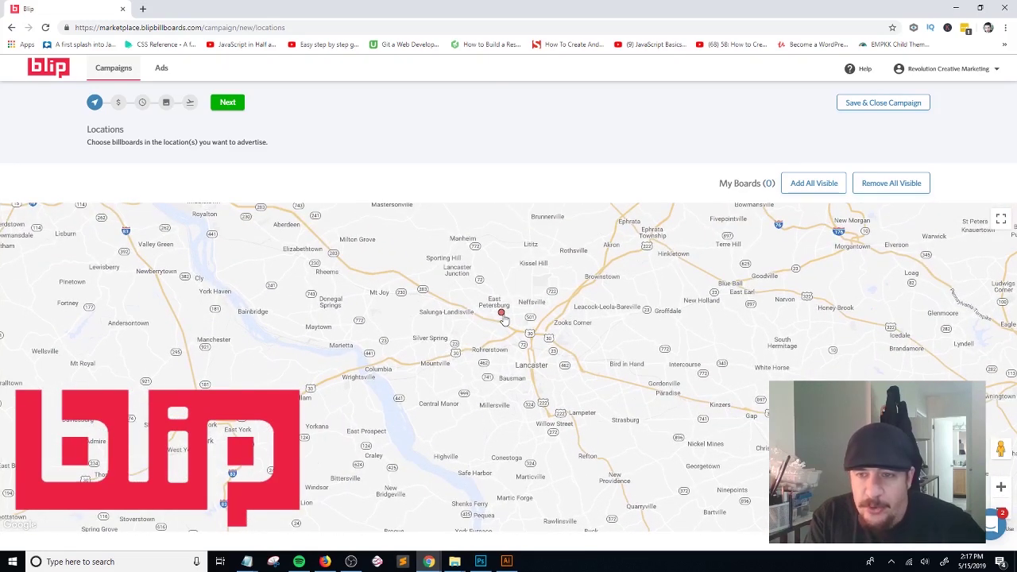
left_click(1001, 486)
left_click_drag(608, 342, 609, 399)
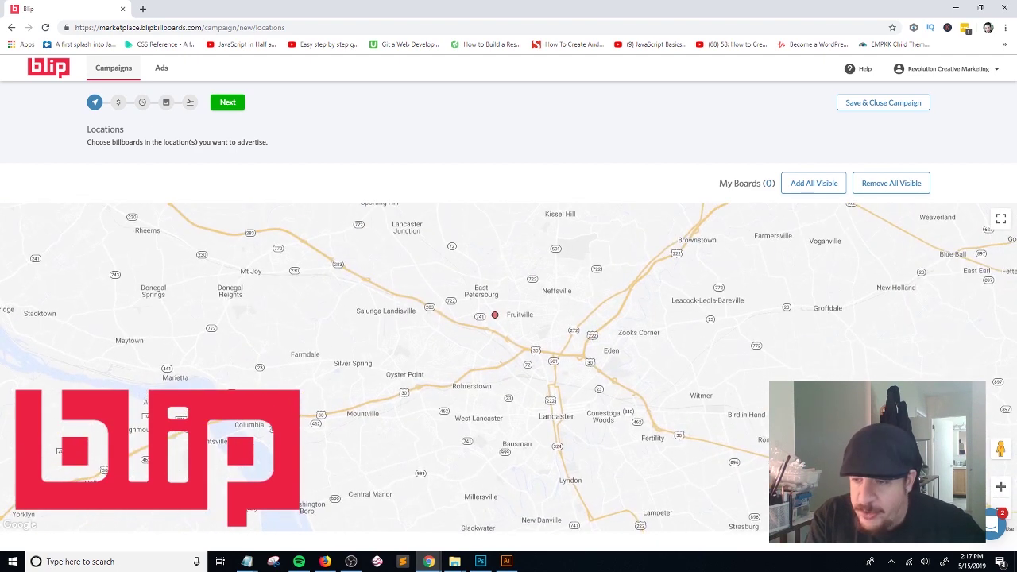
left_click(1001, 486)
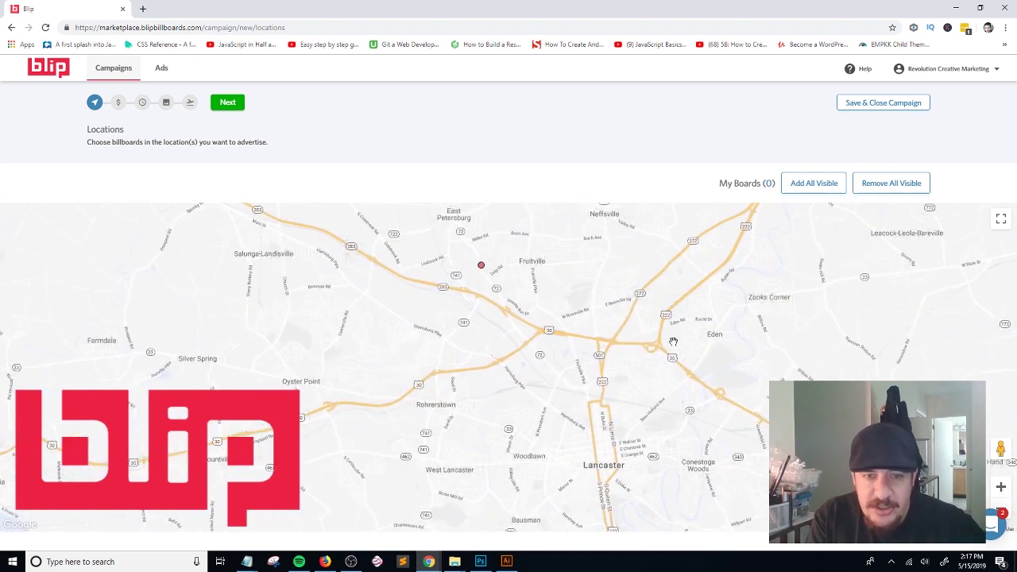
left_click_drag(673, 342, 673, 433)
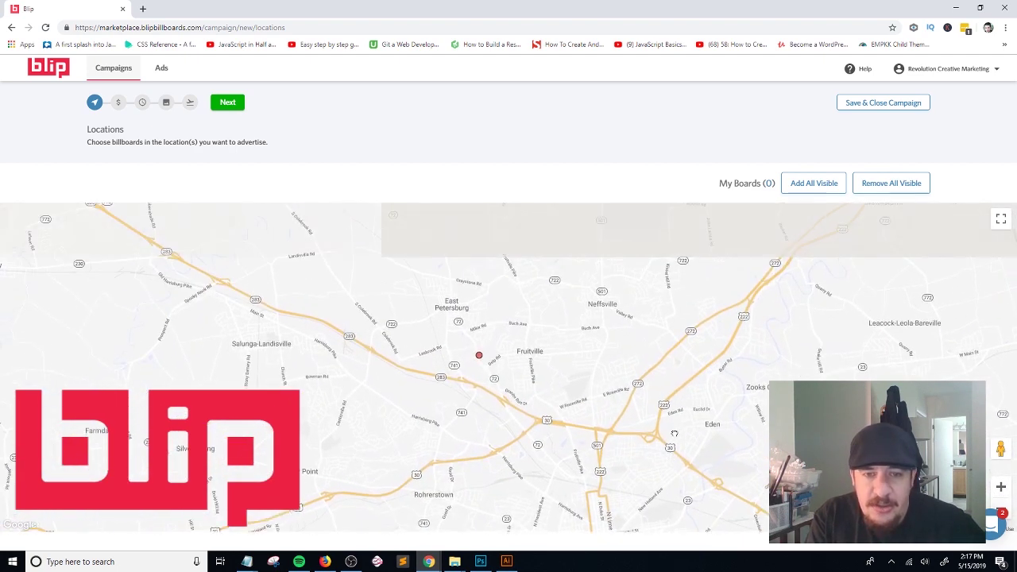
left_click(1001, 486)
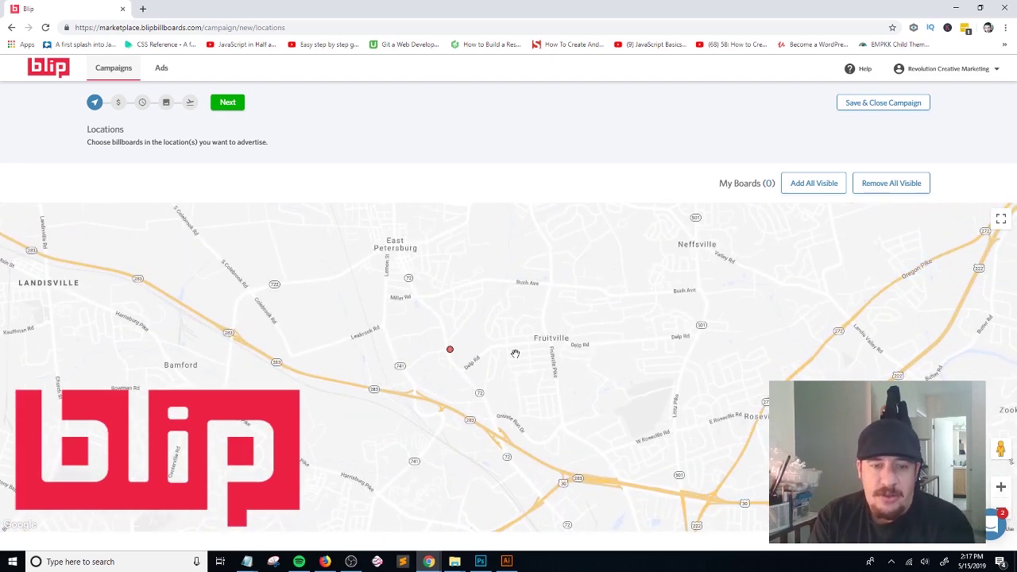
left_click(450, 352)
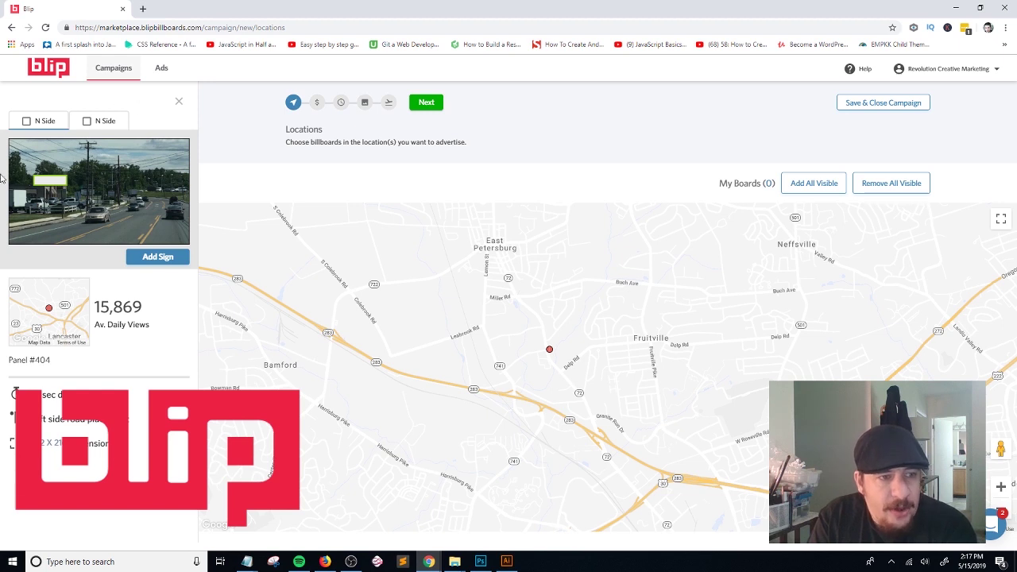
- Compare the details of the billboard's two N sides and check the road placement of Panel #404
left_click(97, 122)
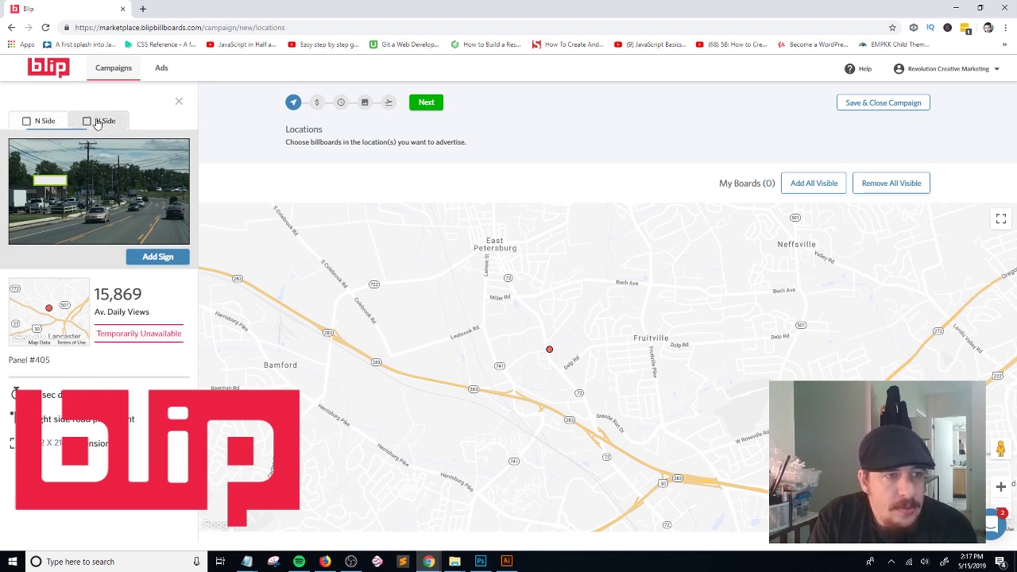
left_click(43, 126)
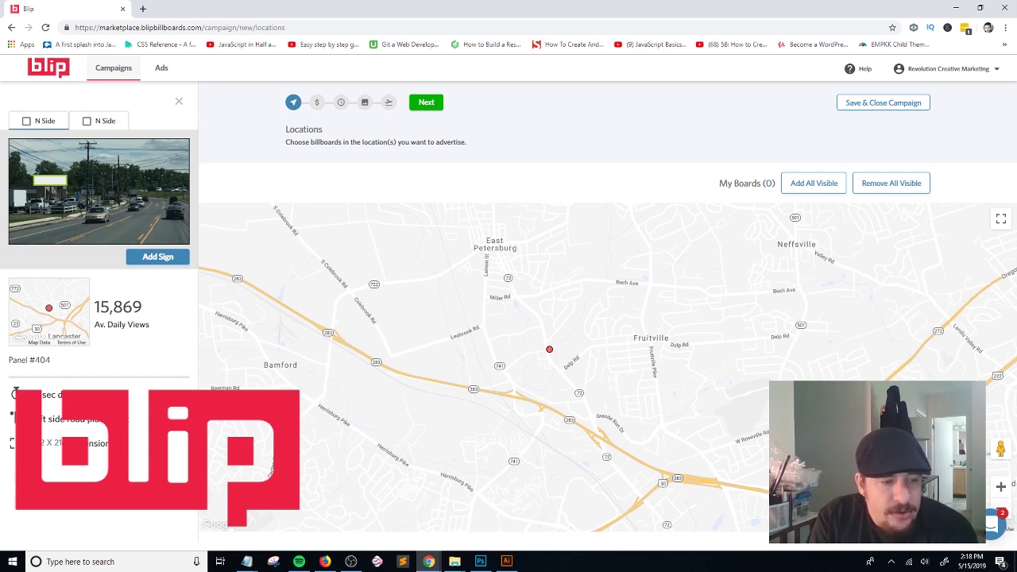
left_click_drag(41, 419, 147, 422)
left_click(135, 423)
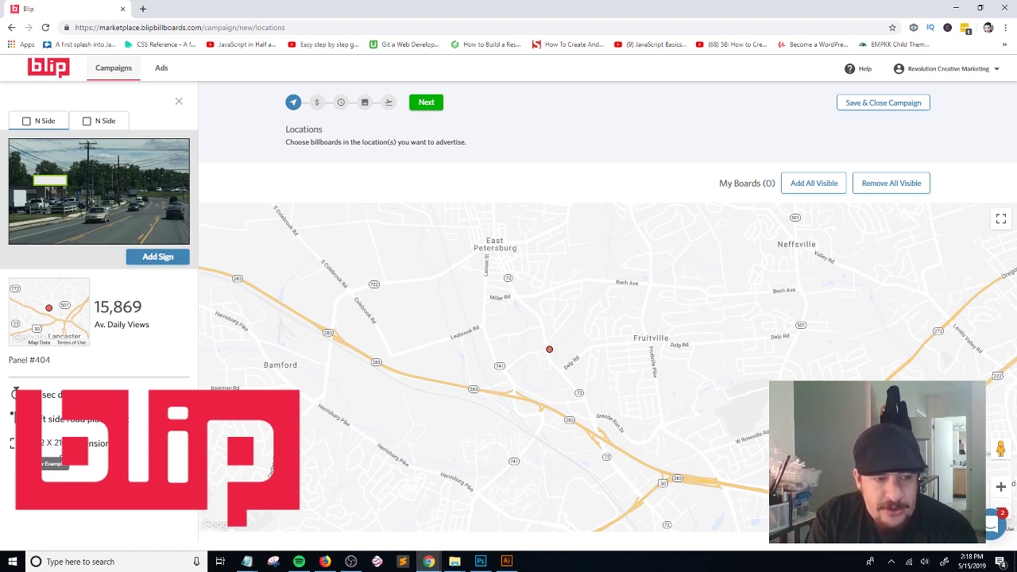
- Switch to the untitled Notepad note with the artwork requirements and place its window beside the billboard details
left_click(247, 561)
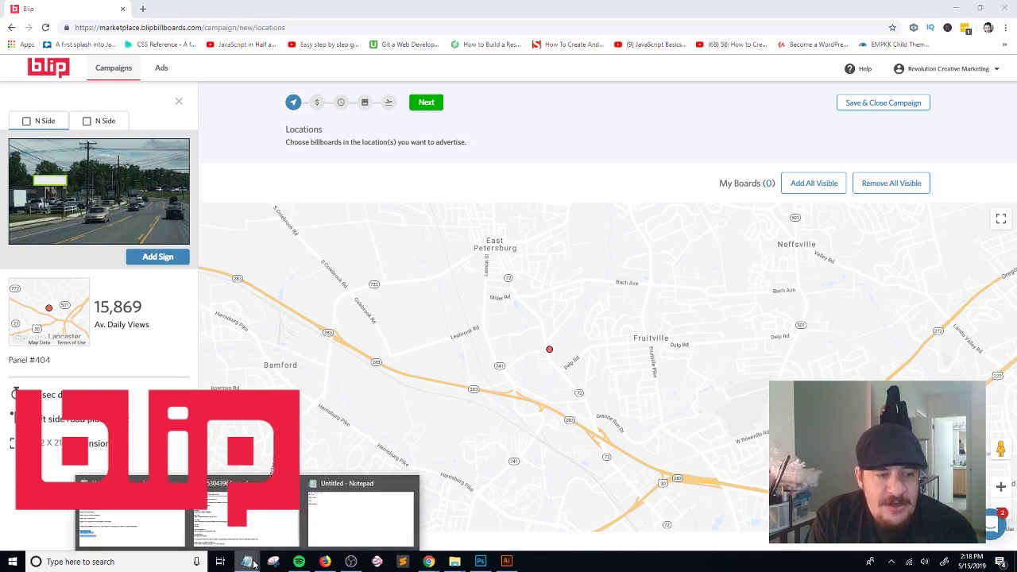
left_click(390, 524)
left_click_drag(288, 93, 690, 119)
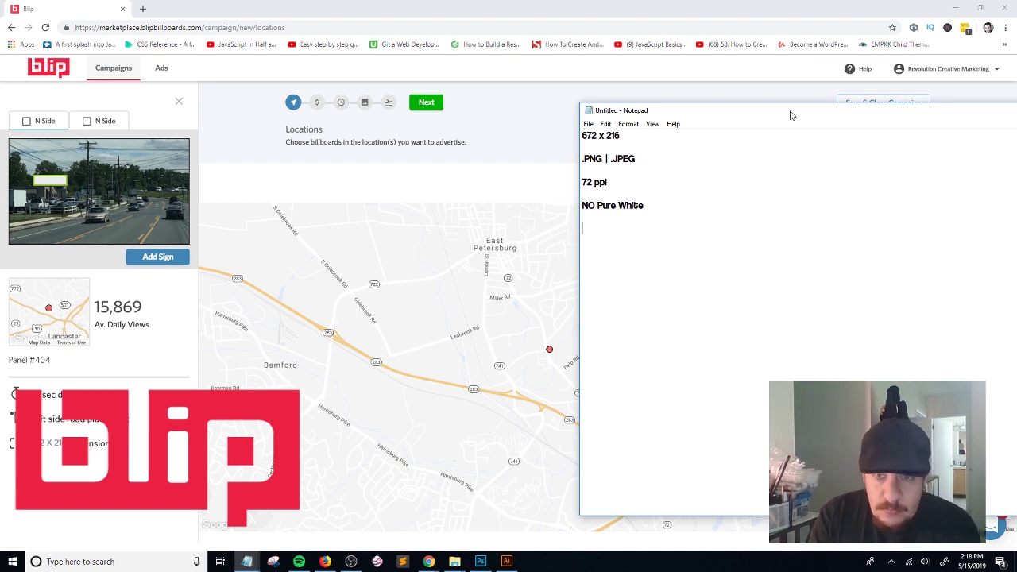
left_click_drag(790, 113, 597, 125)
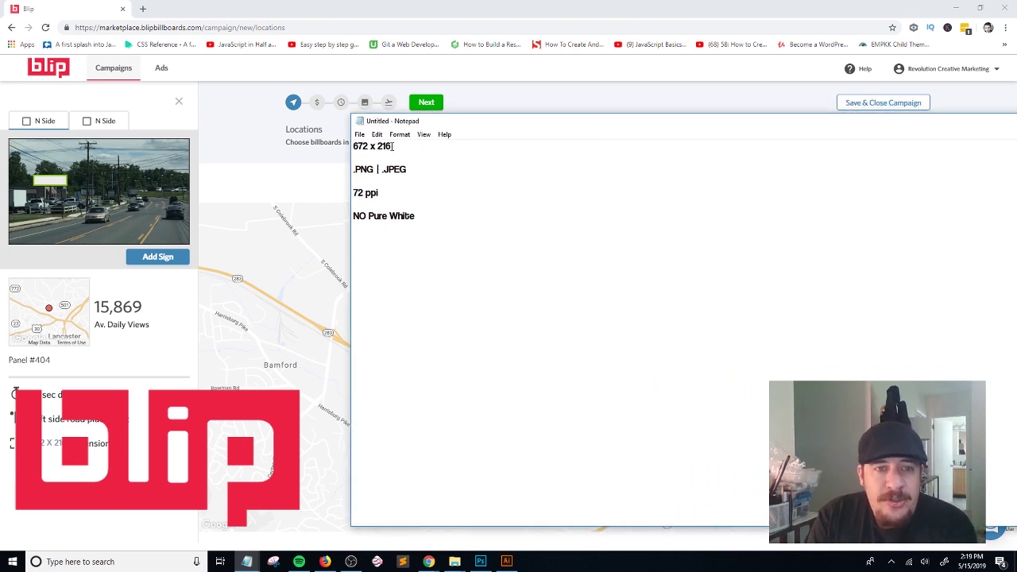
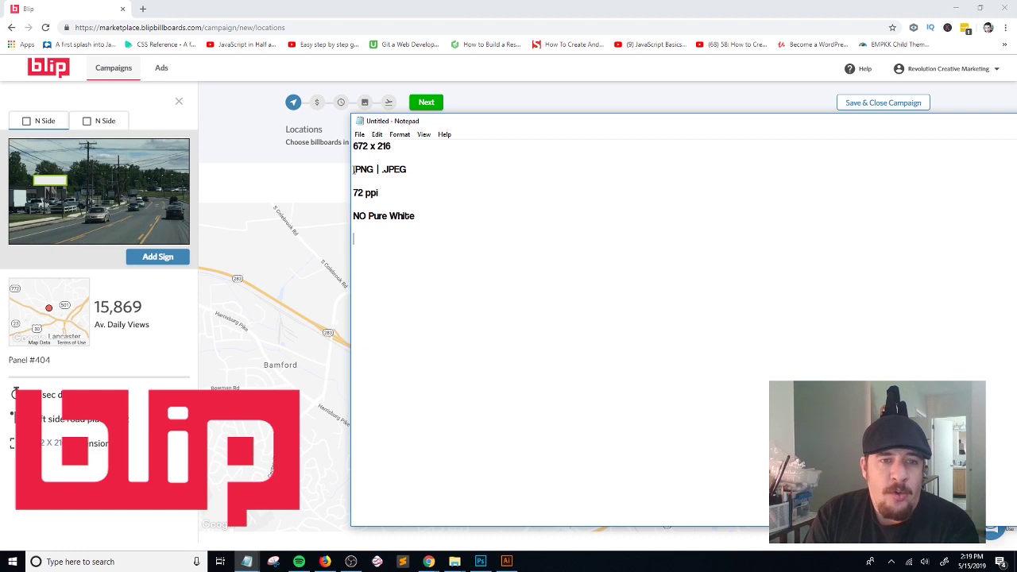
- Append "BACKGROUND" to the "NO Pure White" line of the note and minimize the note to return to the billboard page
left_click_drag(353, 169, 412, 170)
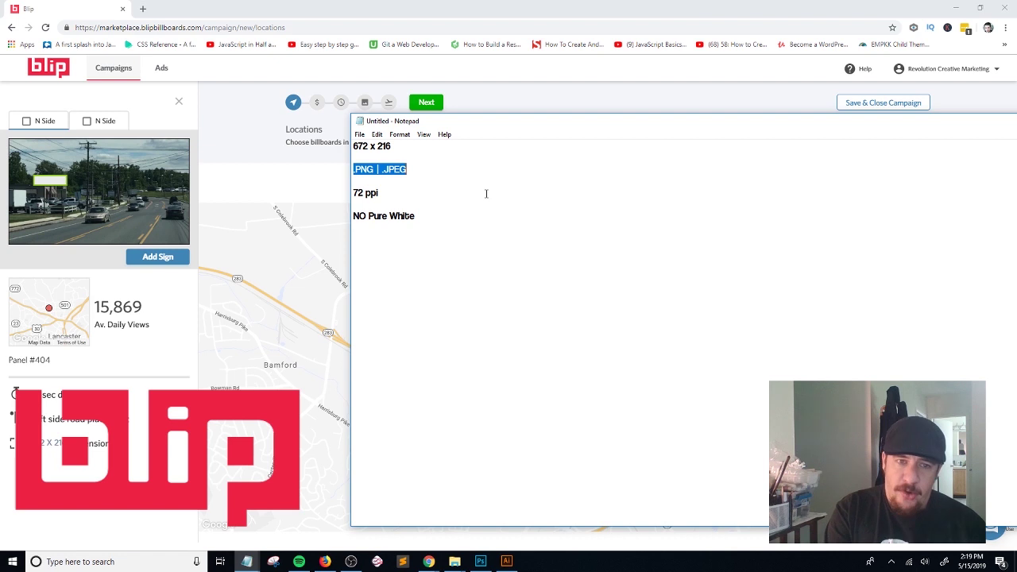
left_click(478, 212)
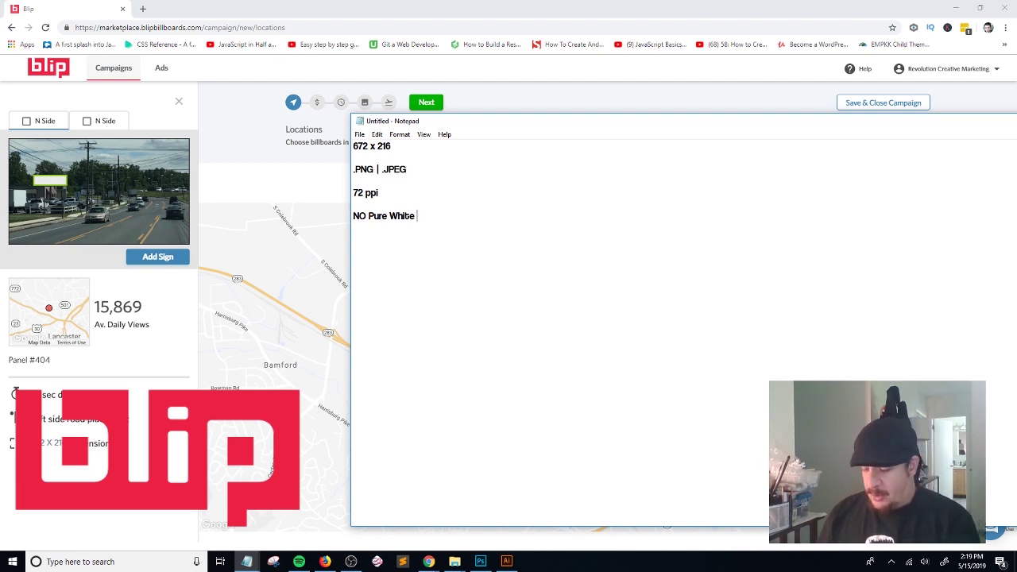
type("BACKGRO")
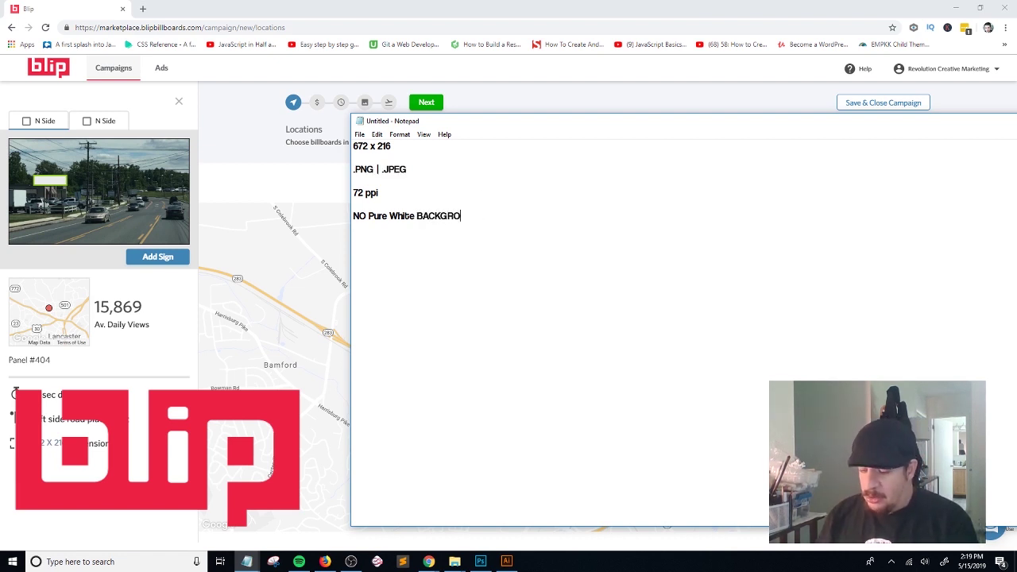
type("UND")
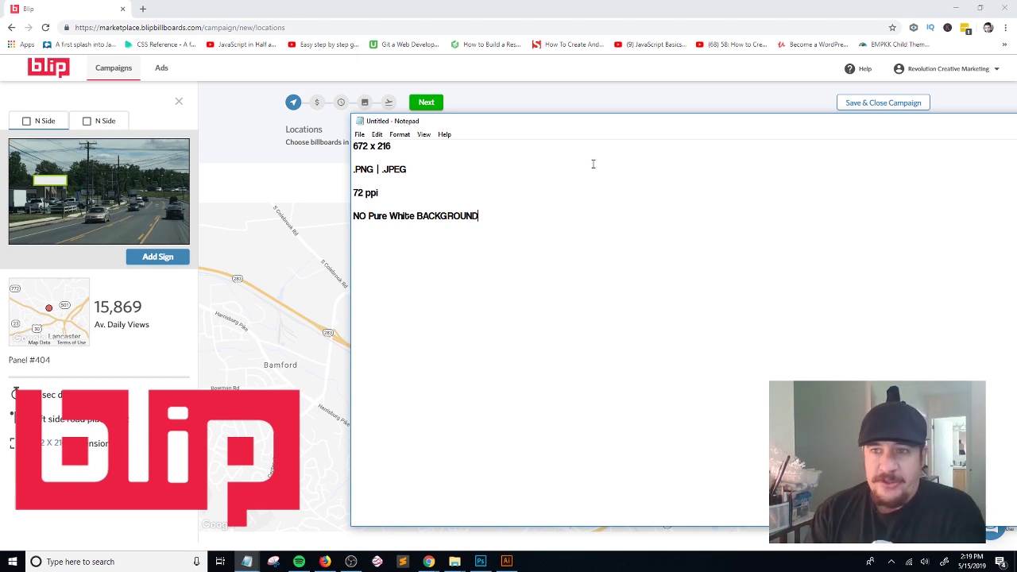
left_click_drag(672, 121, 475, 105)
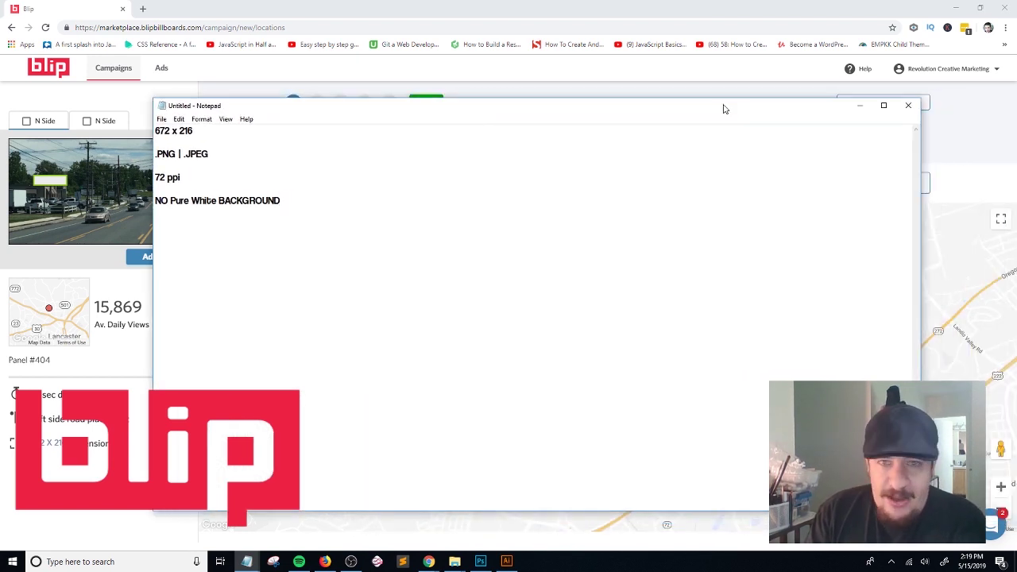
left_click(859, 106)
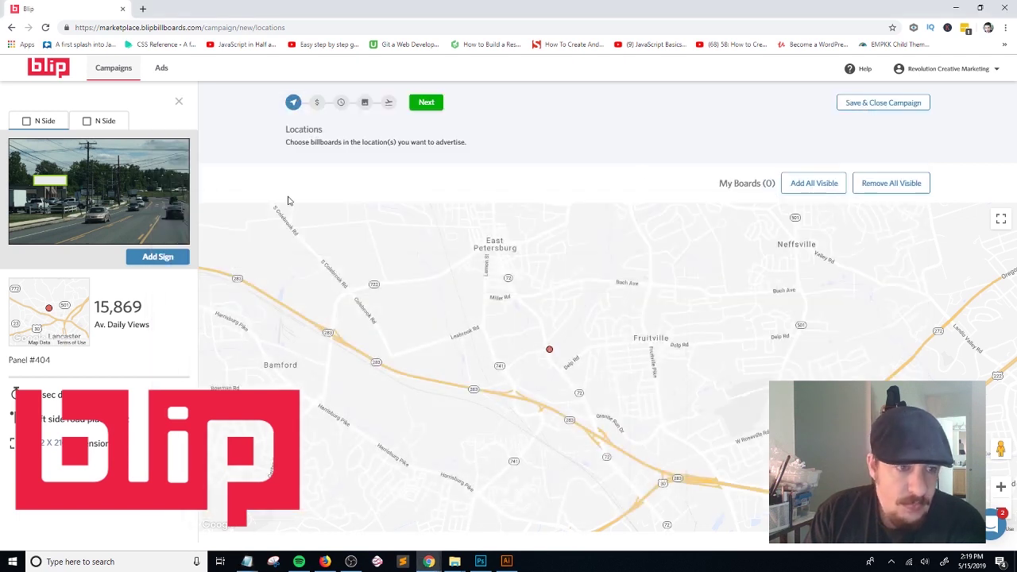
- Add the N Side sign of Panel #404 to the campaign's boards and check its surroundings on the map
left_click(154, 262)
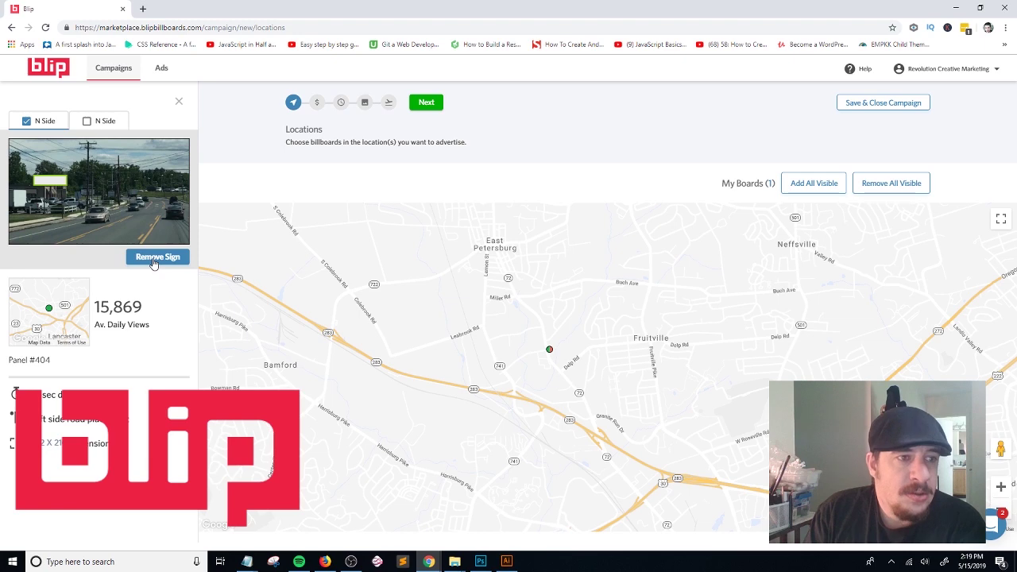
scroll(629, 343, "up", 1)
scroll(630, 343, "up", 1)
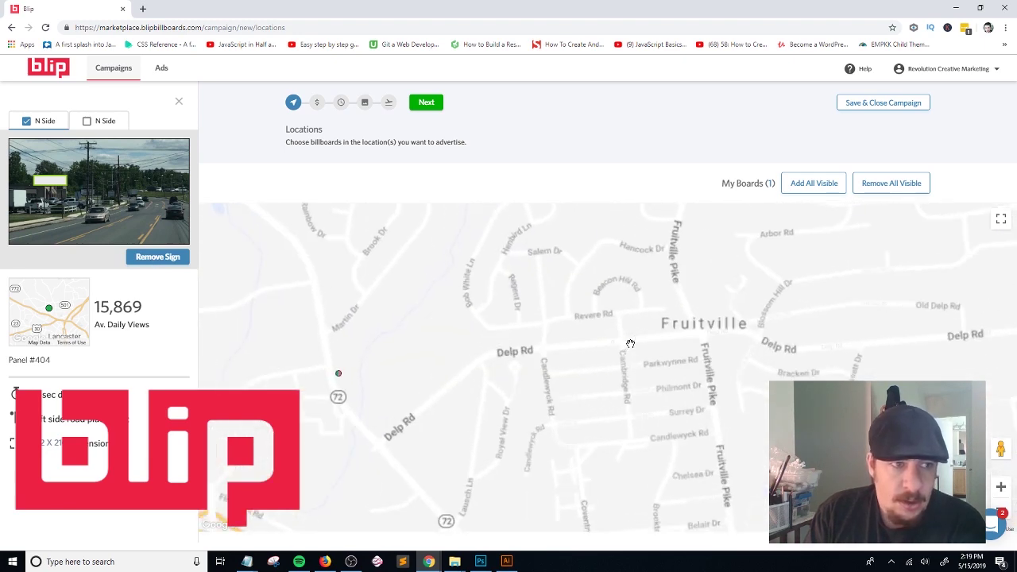
scroll(628, 342, "down", 2)
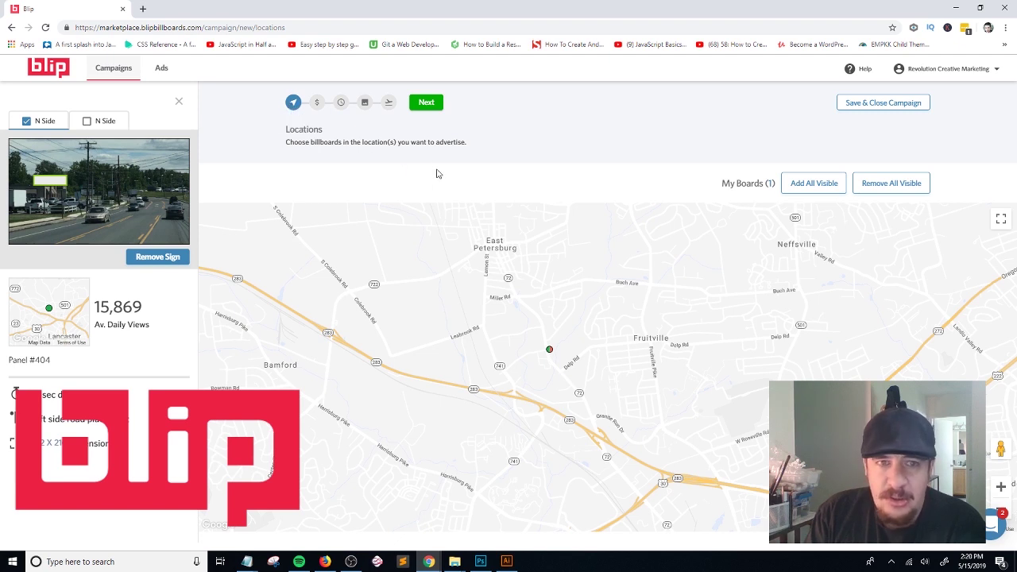
- Continue from the locations to the campaign's budget settings and set the daily budget to $10
left_click(426, 104)
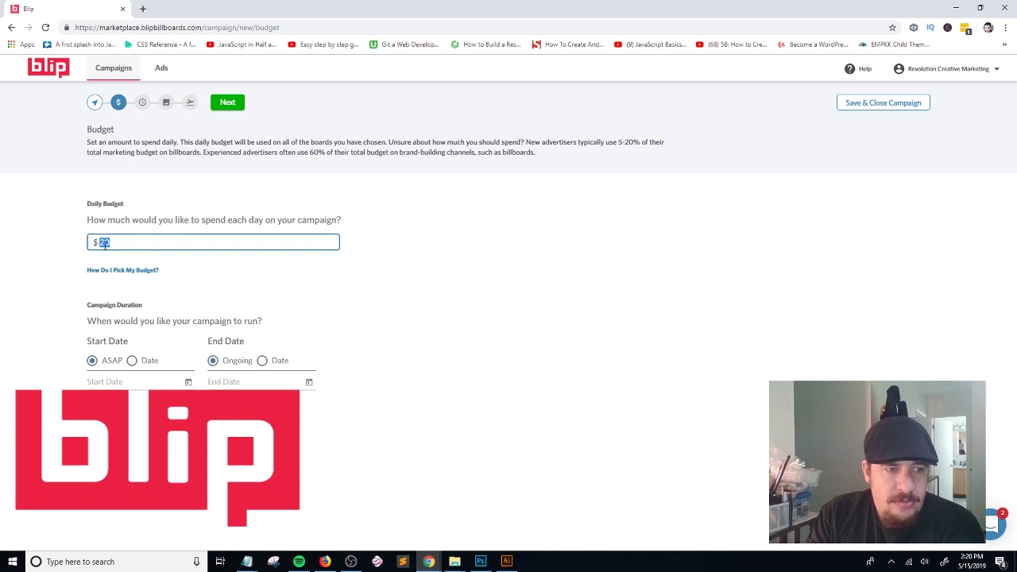
left_click_drag(112, 242, 94, 241)
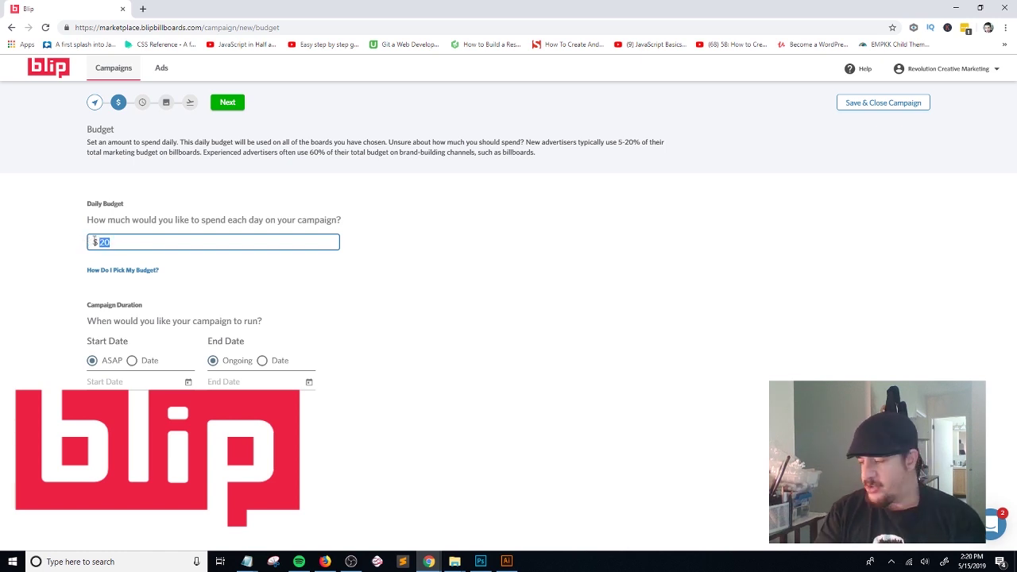
key("BackSpace")
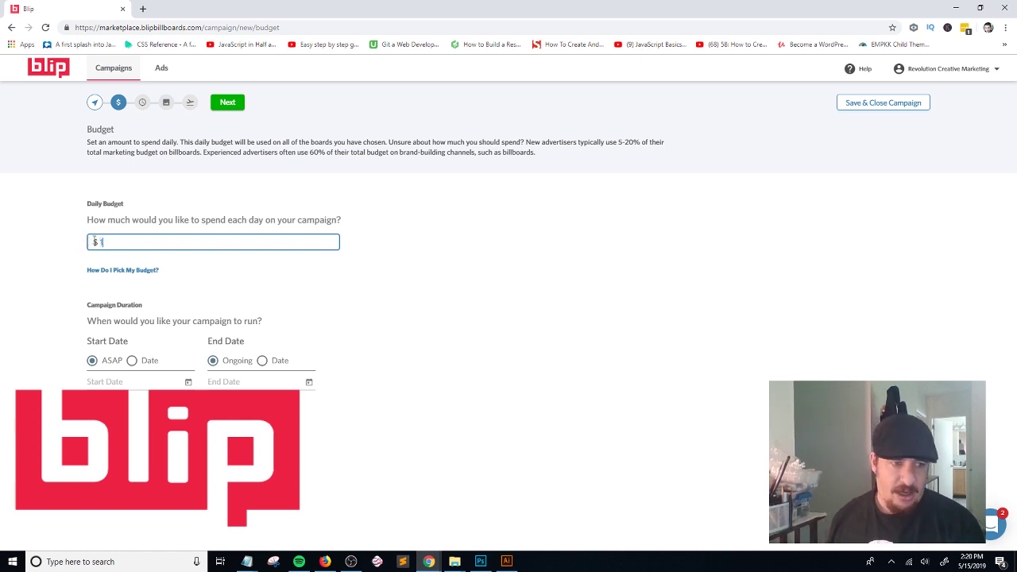
type("10")
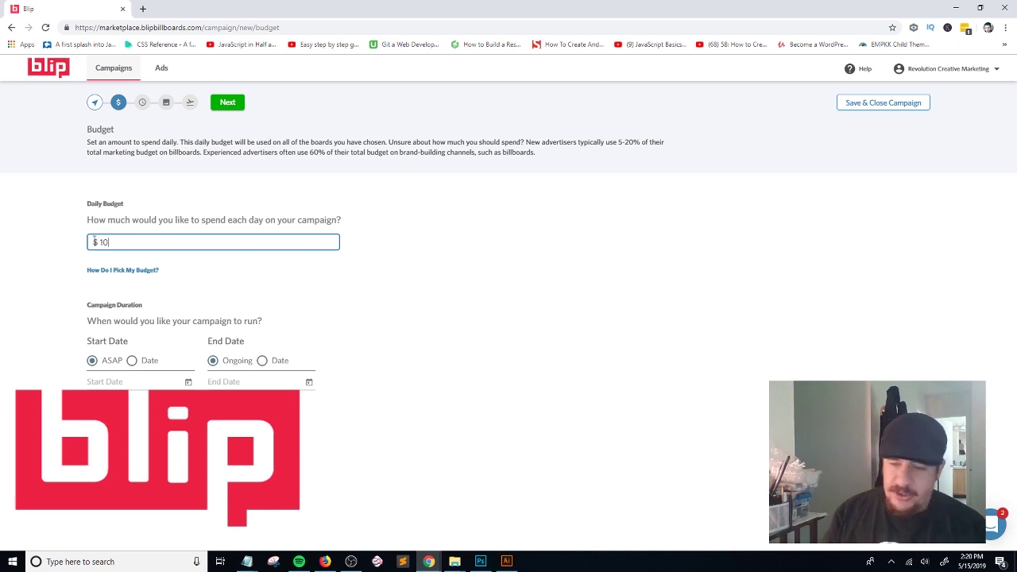
key("BackSpace")
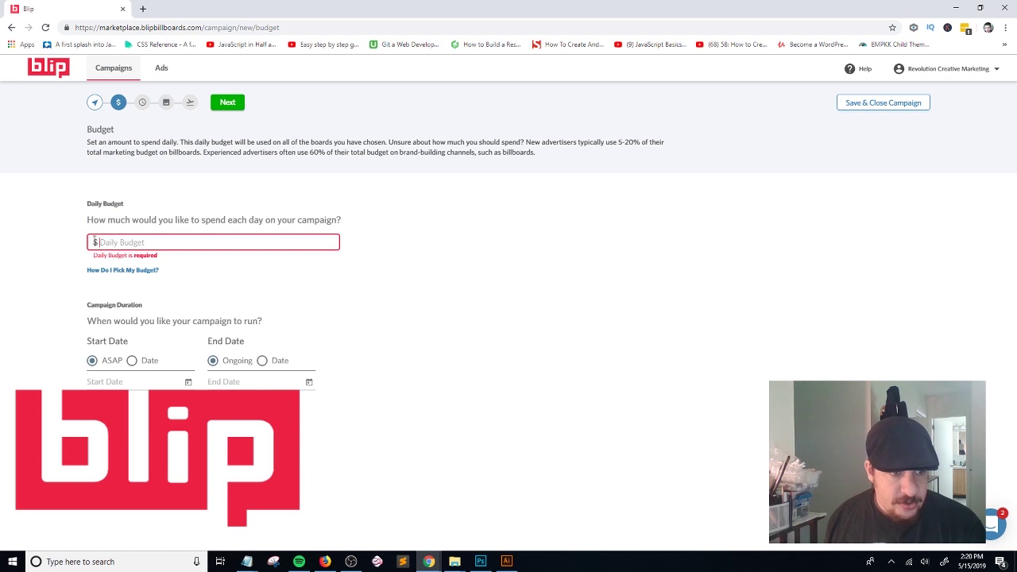
type("1")
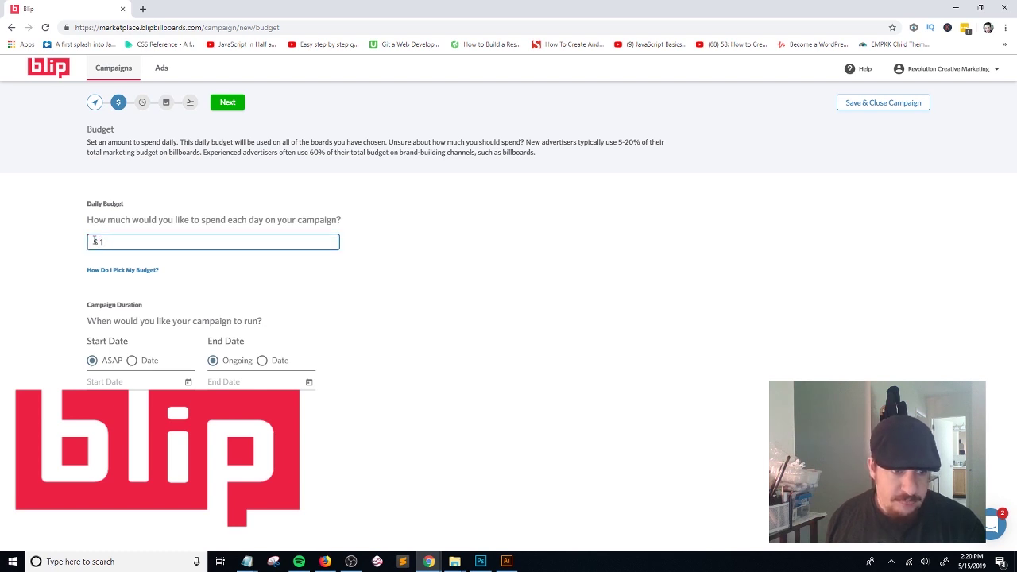
type("0")
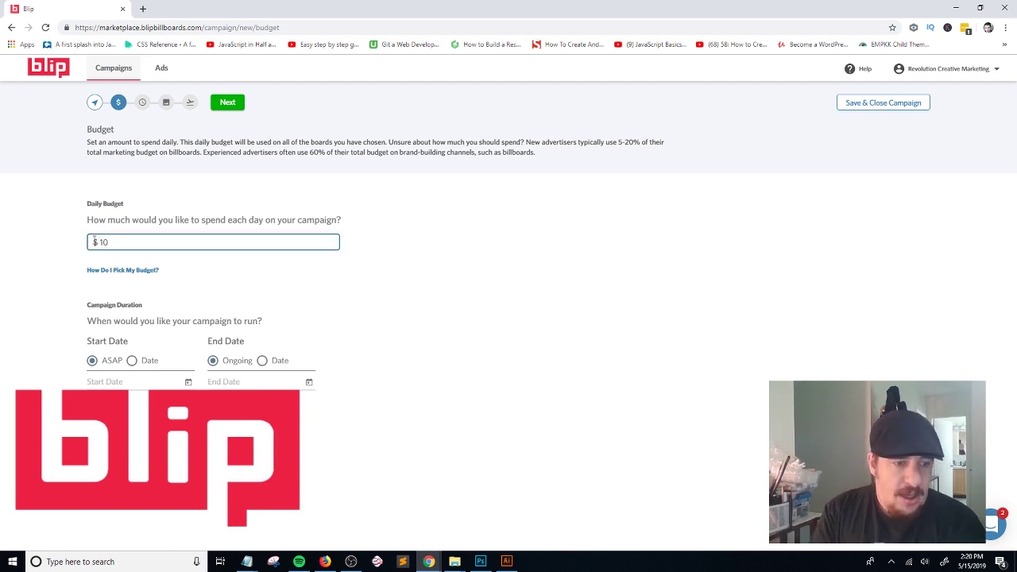
- Set the campaign duration to specific dates, starting 5/16/2019 and ending 5/19/2019
left_click(132, 361)
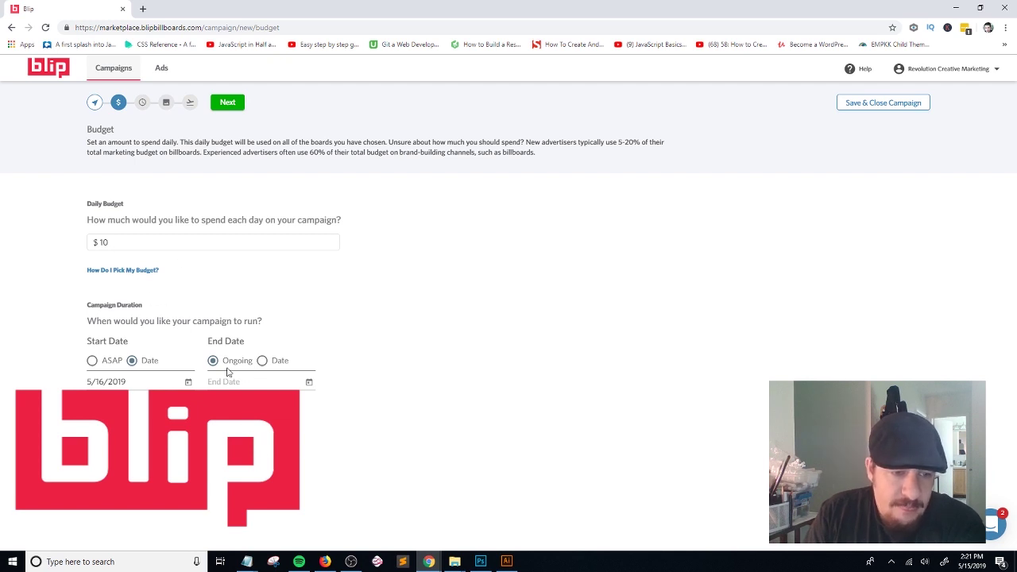
left_click(262, 360)
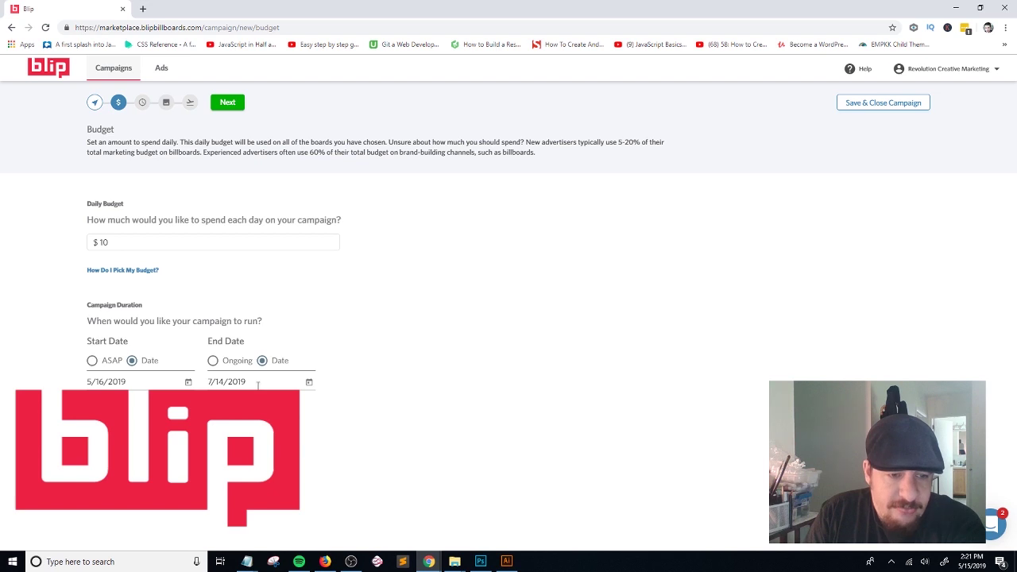
left_click(309, 383)
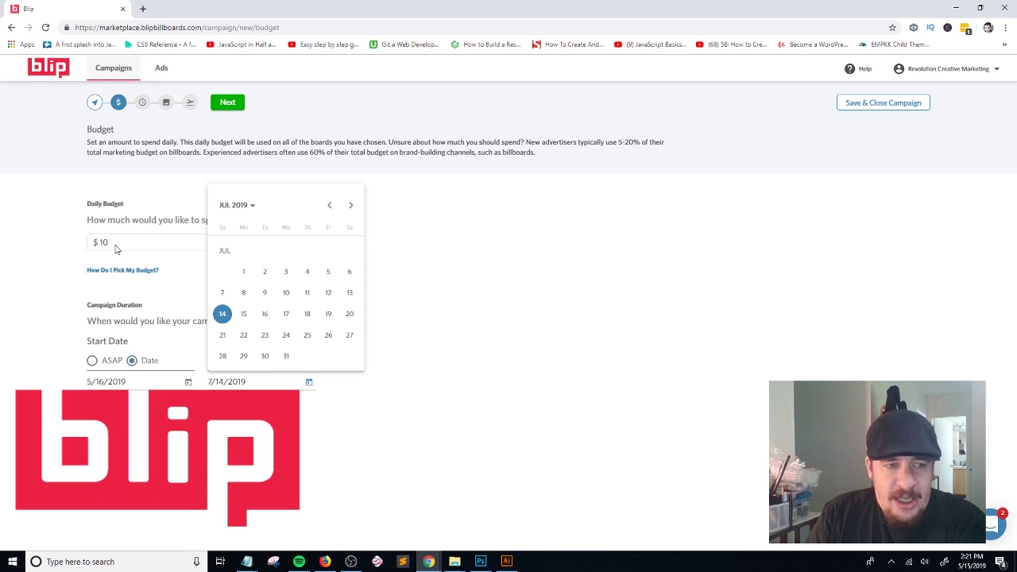
left_click(400, 299)
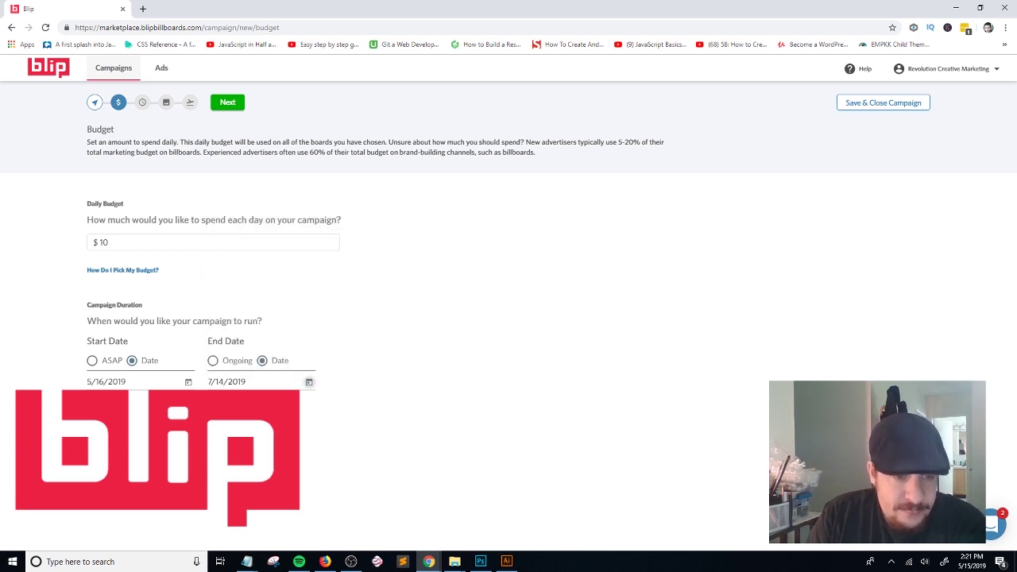
left_click(309, 382)
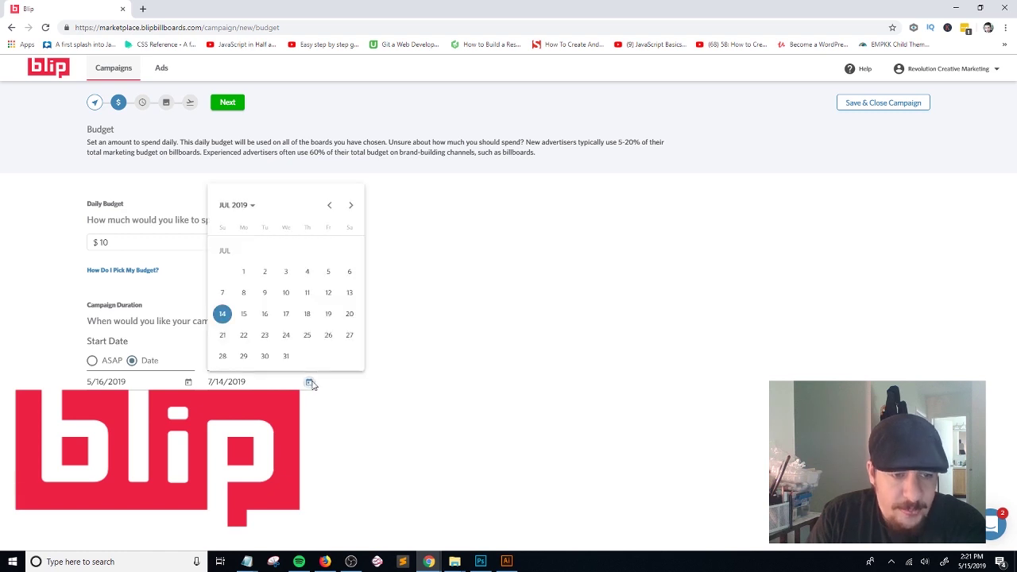
left_click(254, 206)
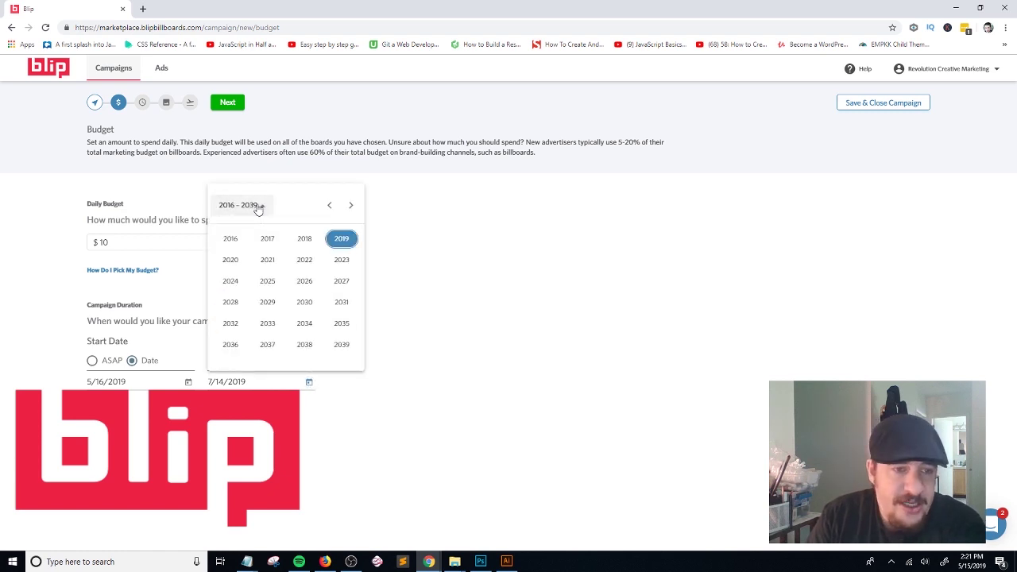
left_click(342, 240)
left_click(230, 281)
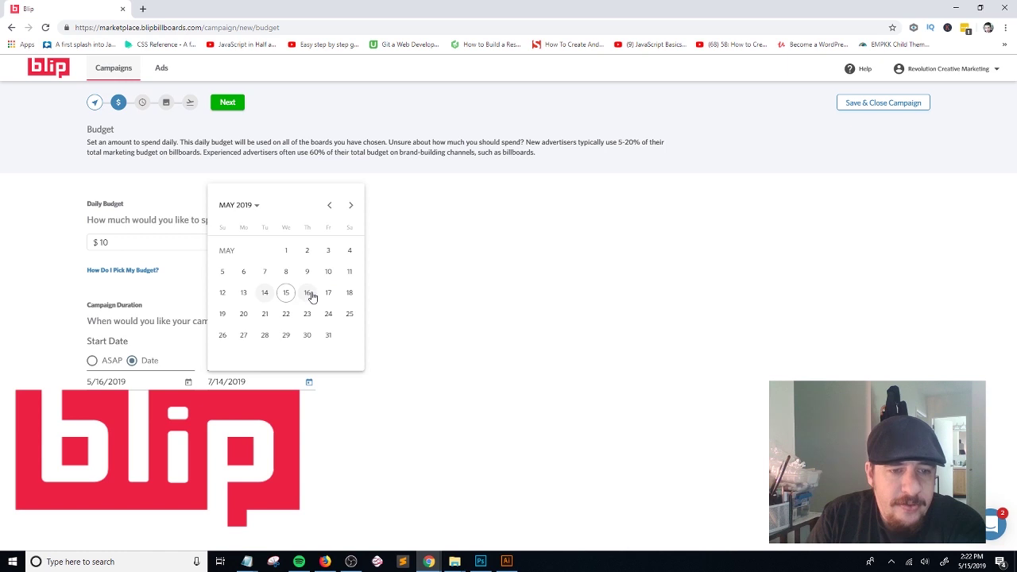
left_click(223, 315)
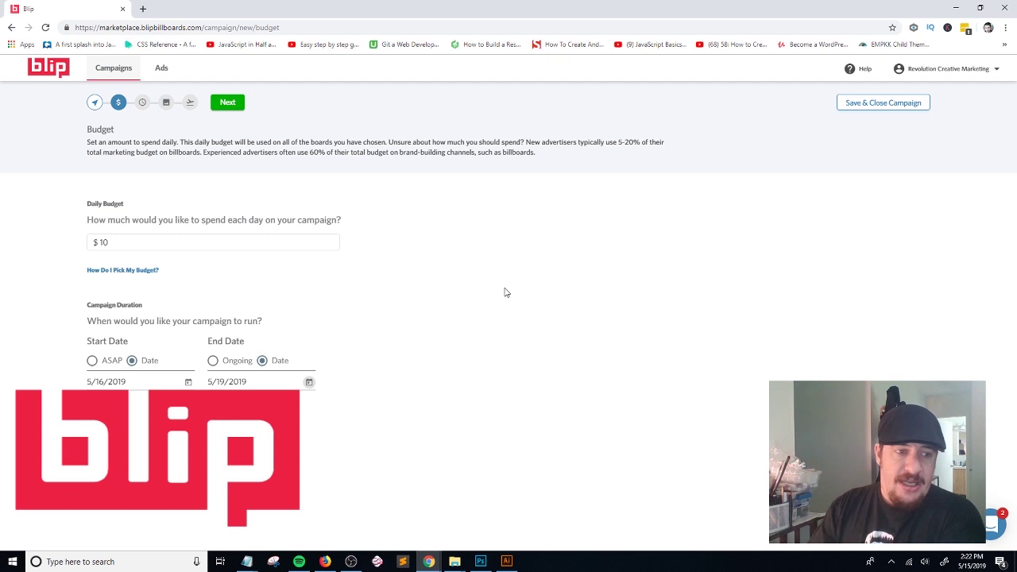
- Open the budget guidance page and compare estimated daily blips for a $10 budget at mixed, peak and off-peak times
left_click(129, 271)
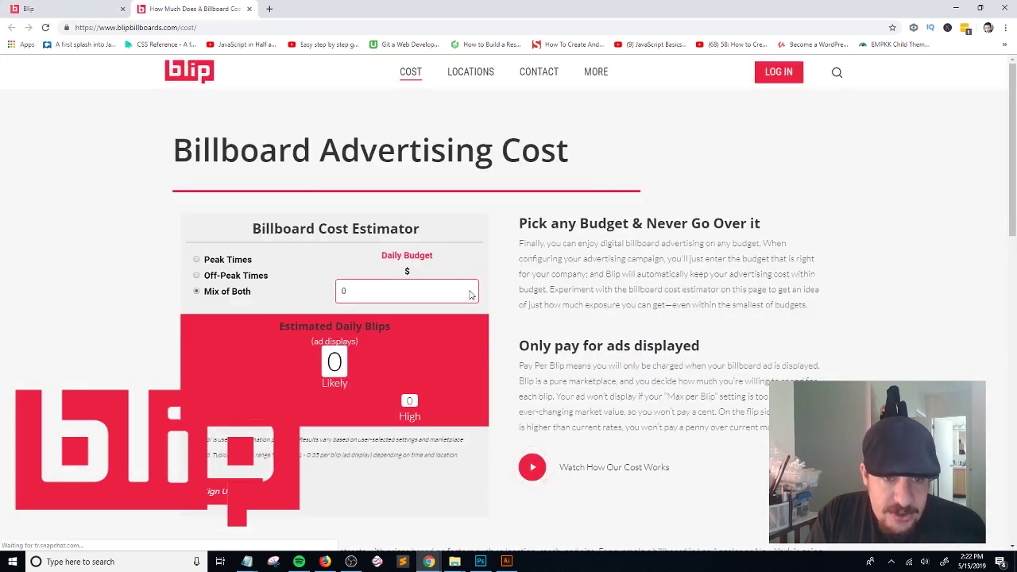
left_click(376, 288)
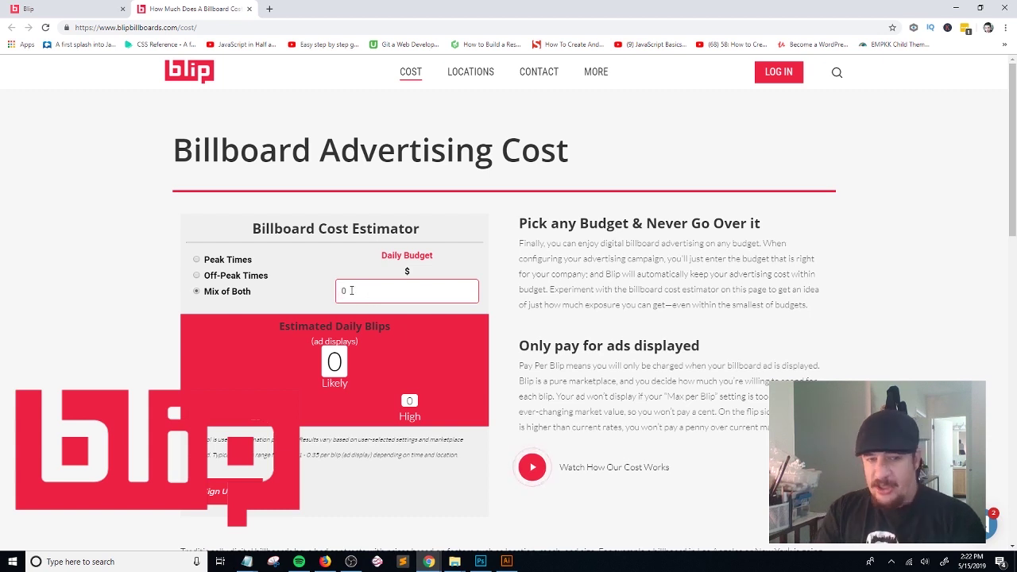
type("10")
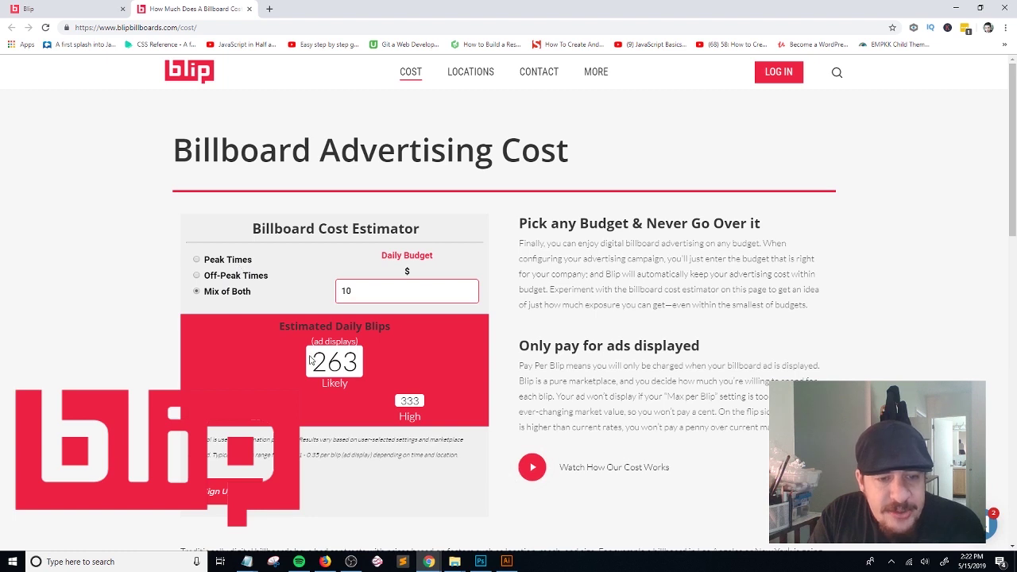
left_click_drag(316, 362, 368, 369)
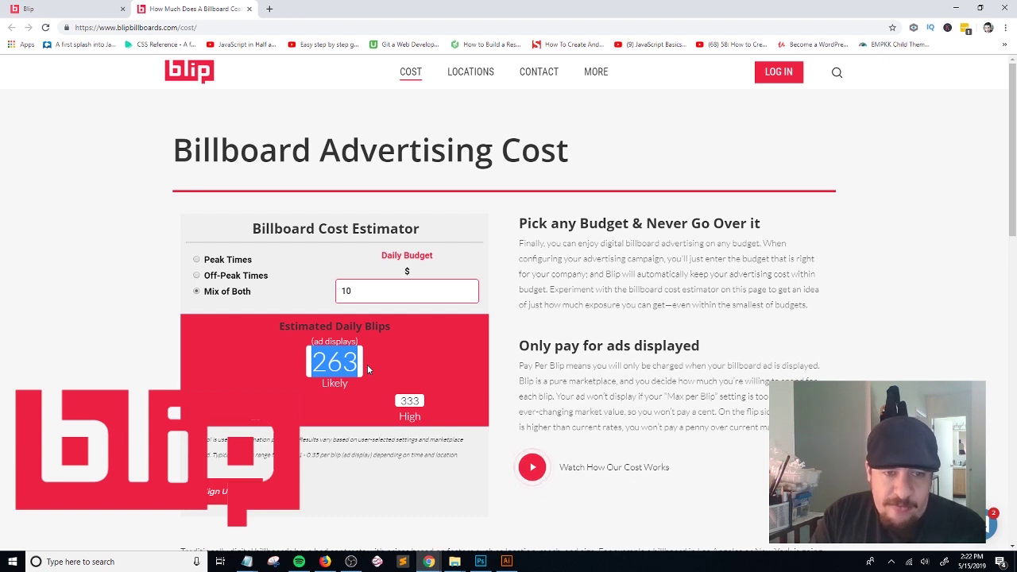
left_click(195, 260)
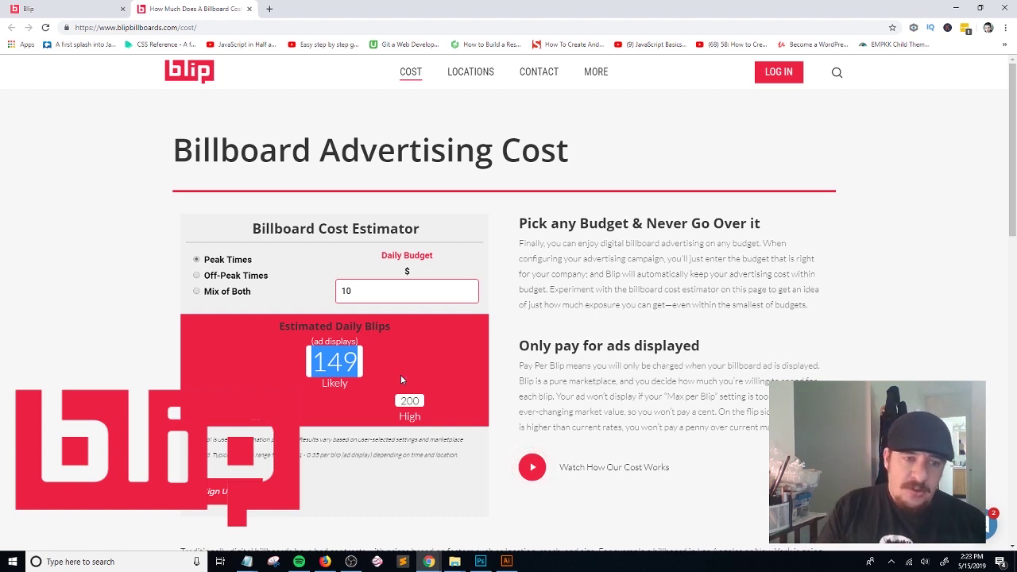
left_click(197, 276)
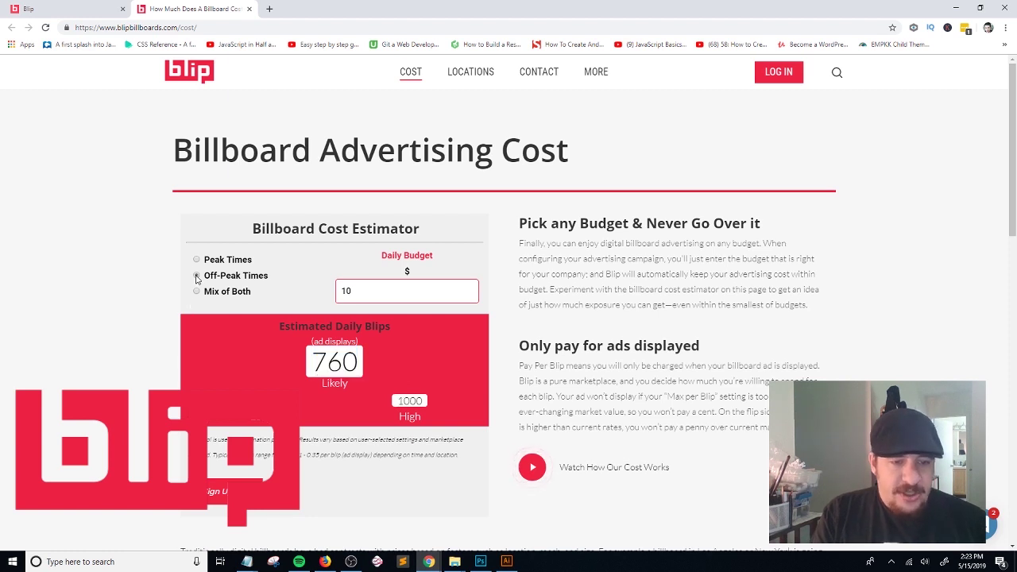
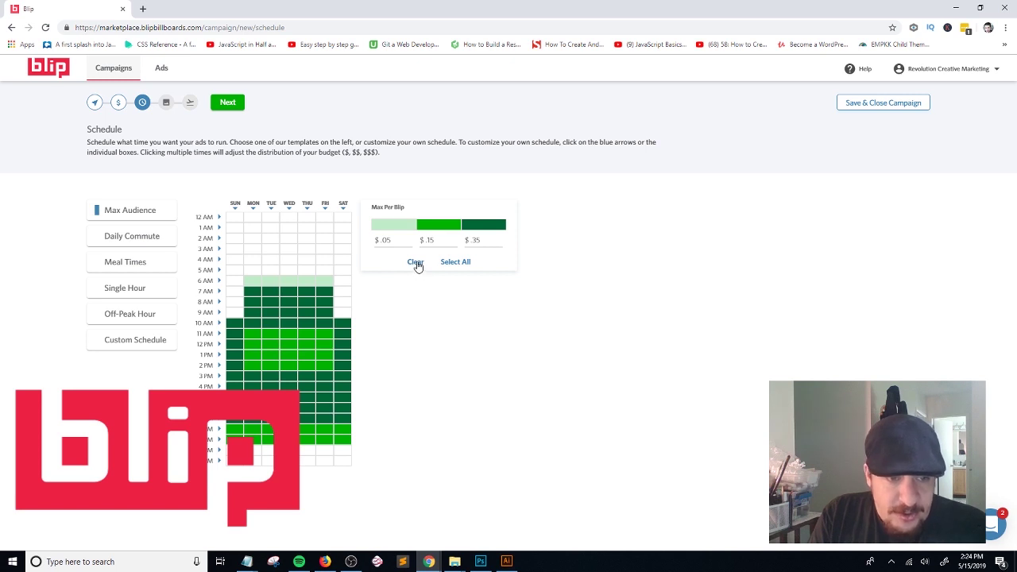
- Clear the schedule, assign the $.35 maximum to the 3 PM through 7 PM rows for every day, and continue to the artwork
left_click(416, 263)
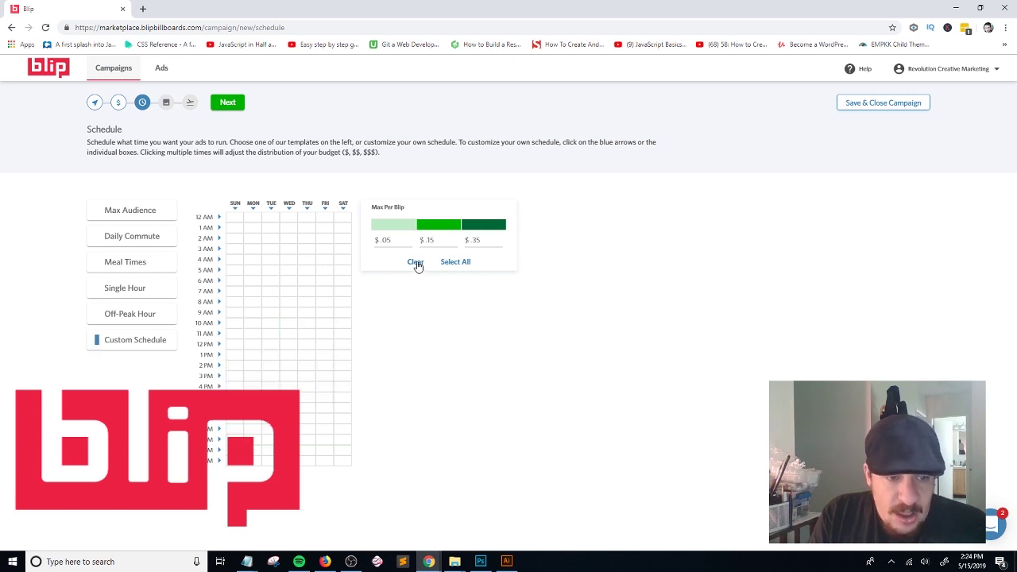
left_click(230, 377)
left_click_drag(242, 384, 345, 425)
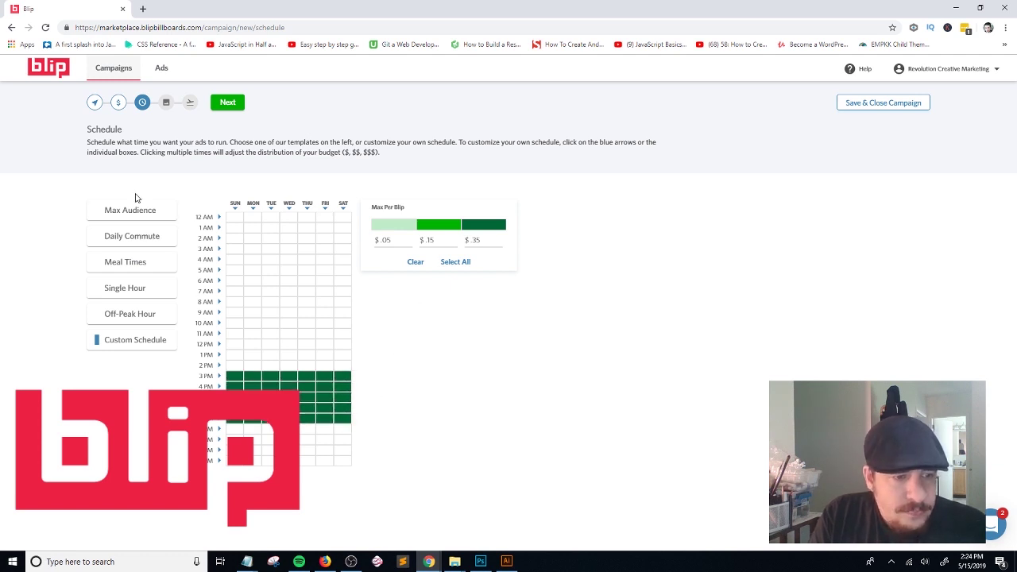
left_click(228, 104)
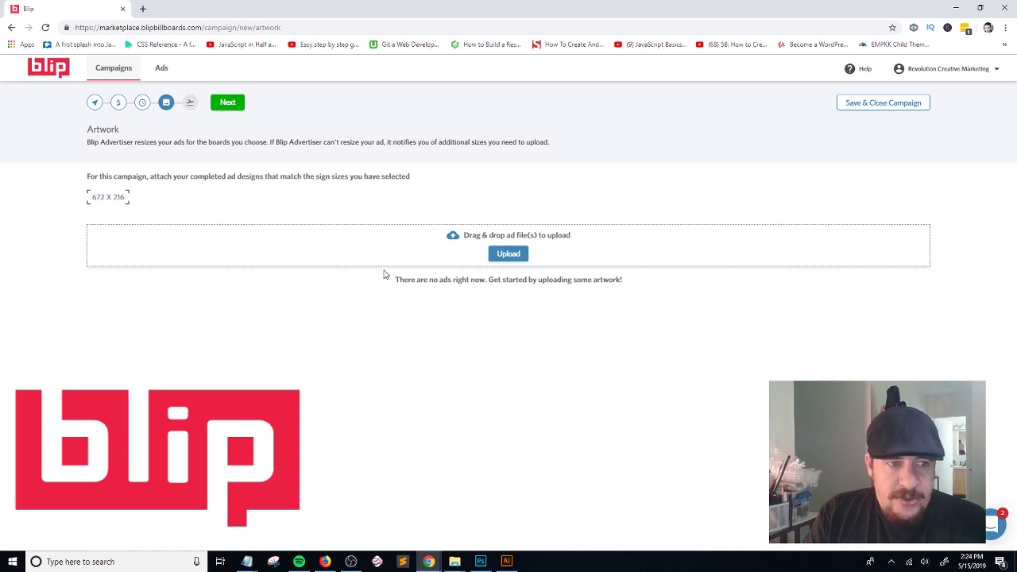
- Open the sample image for the 672 X 216 sign size, try to save it from the preview window, and close the preview
left_click(106, 200)
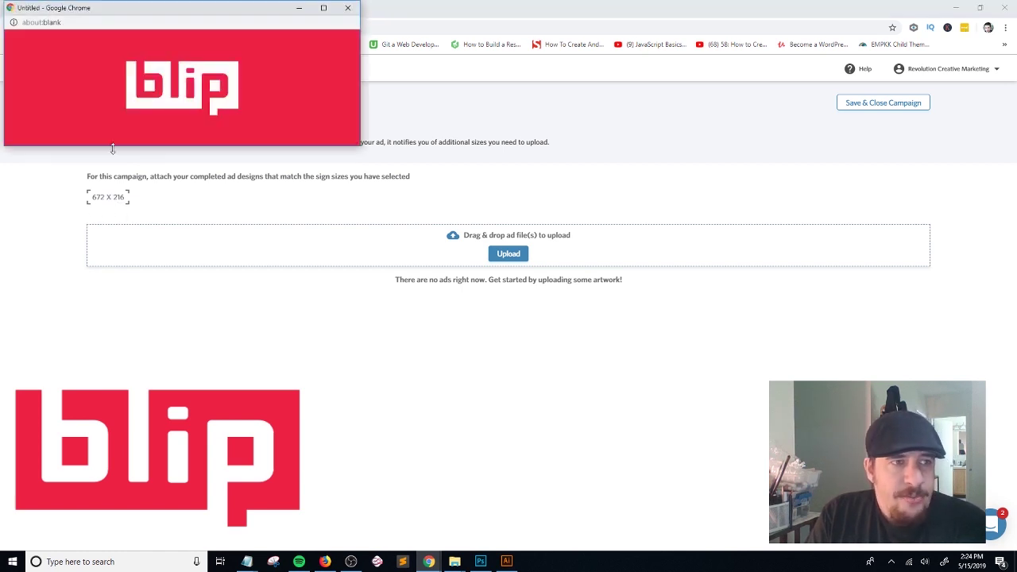
right_click(143, 79)
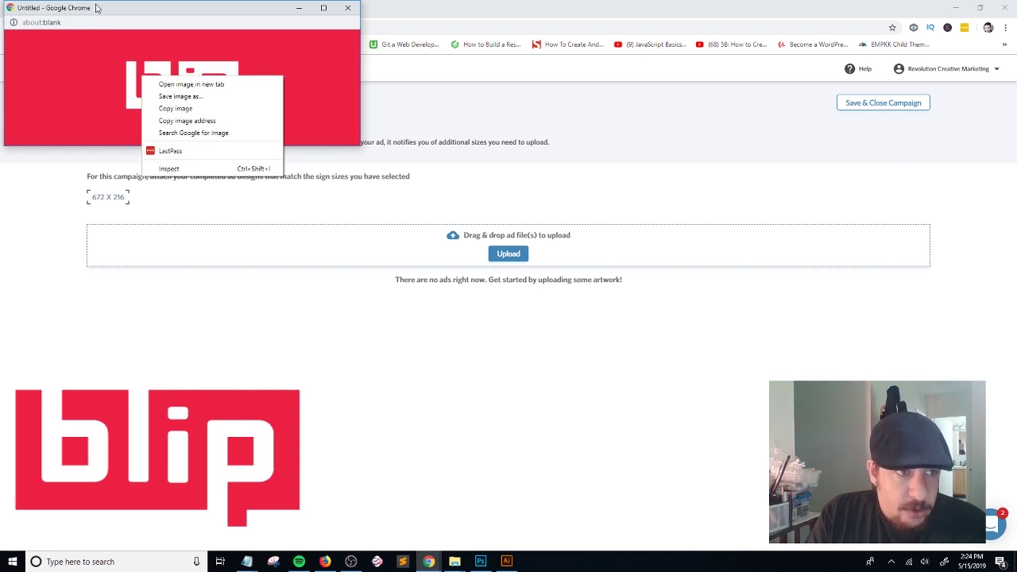
left_click_drag(98, 8, 577, 38)
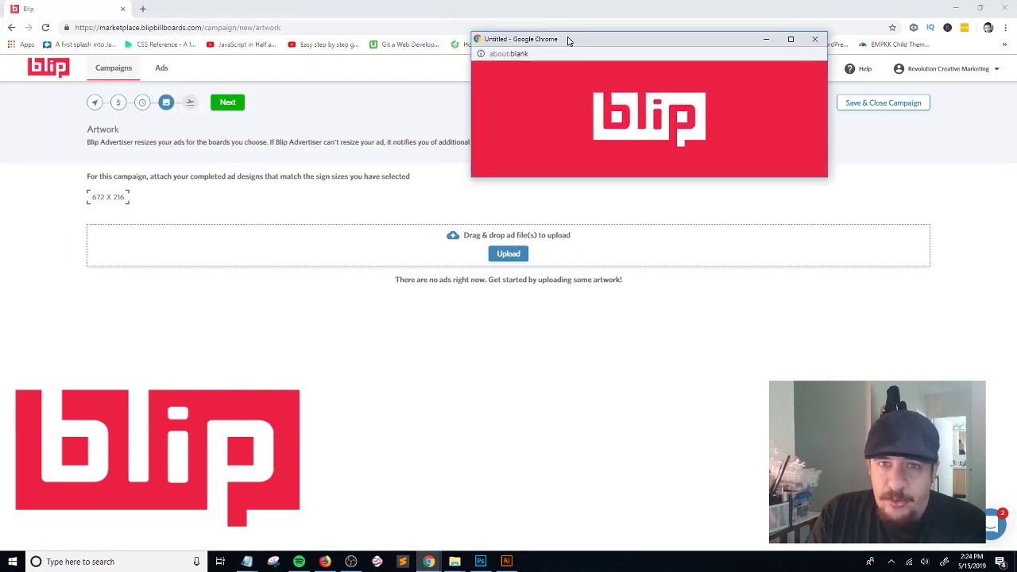
right_click(688, 118)
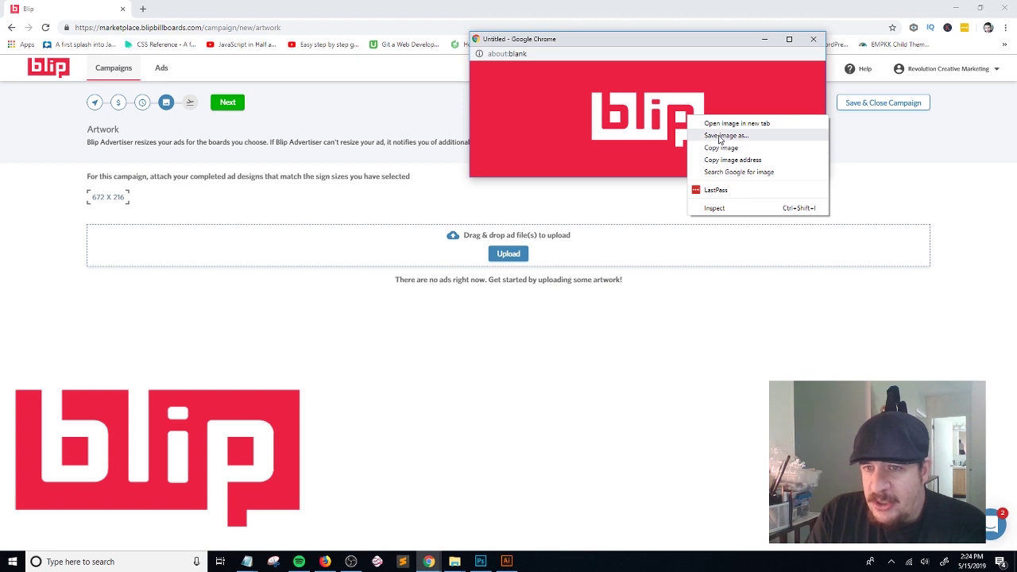
left_click(719, 139)
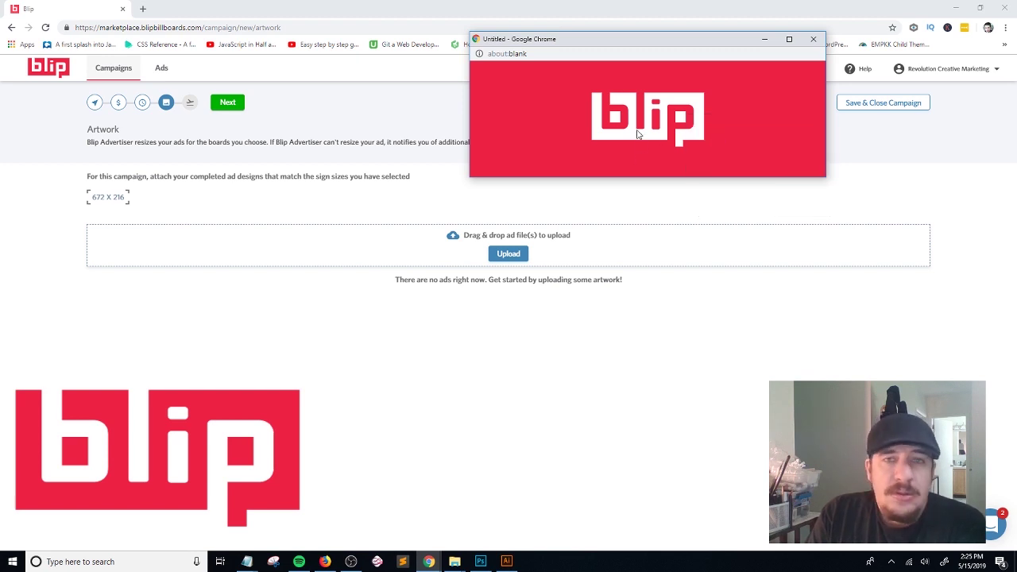
left_click_drag(640, 40, 482, 75)
right_click(518, 123)
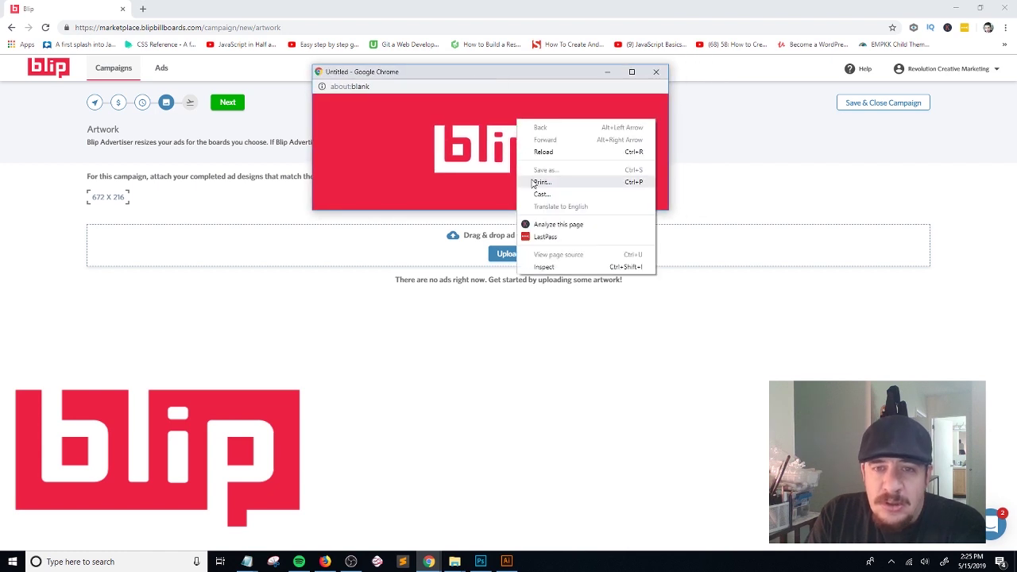
left_click(509, 174)
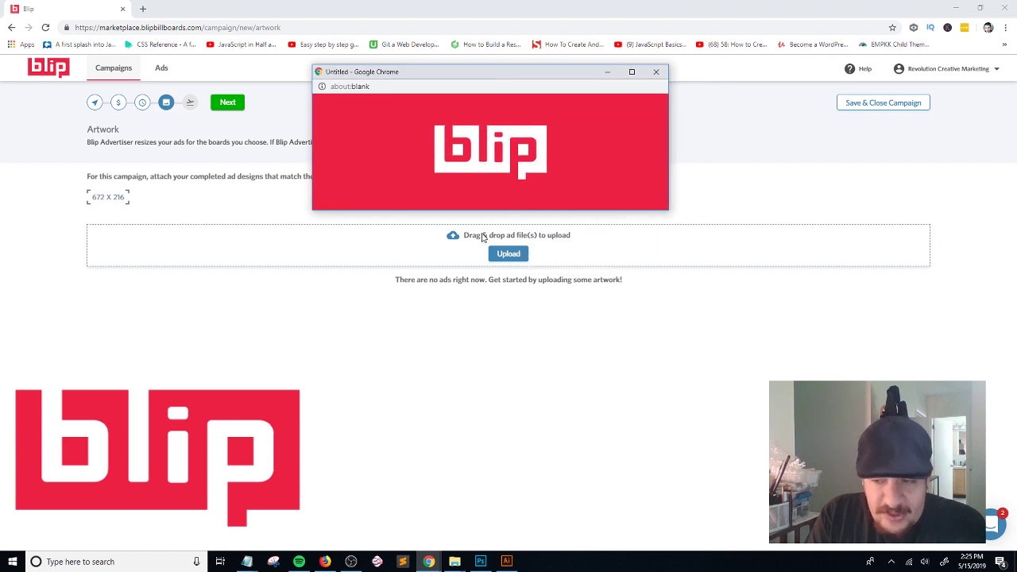
right_click(487, 161)
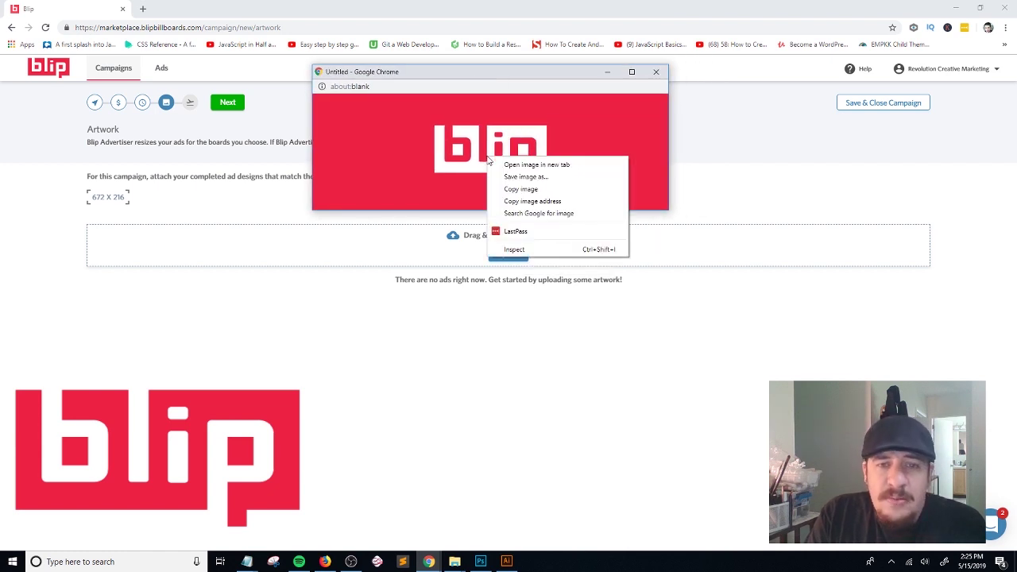
left_click(503, 175)
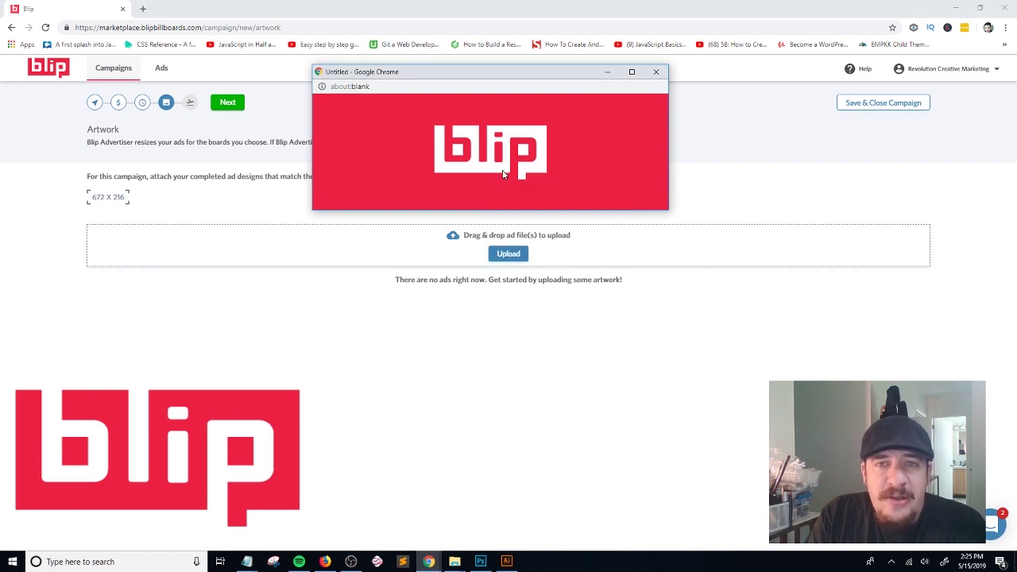
left_click(656, 71)
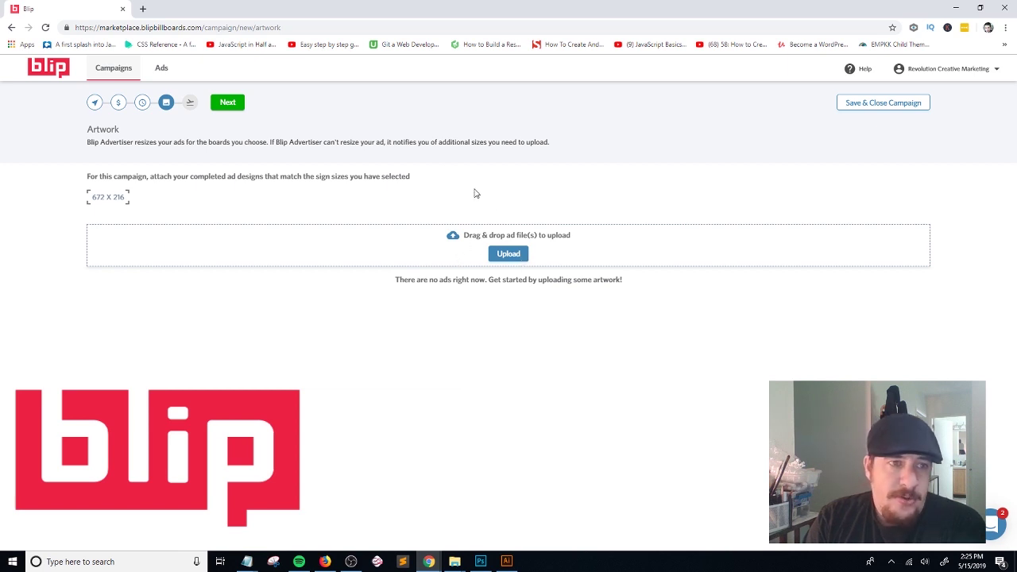
- Continue past the artwork to the campaign review and name the campaign "Lancaster PA Billboard"
left_click(228, 103)
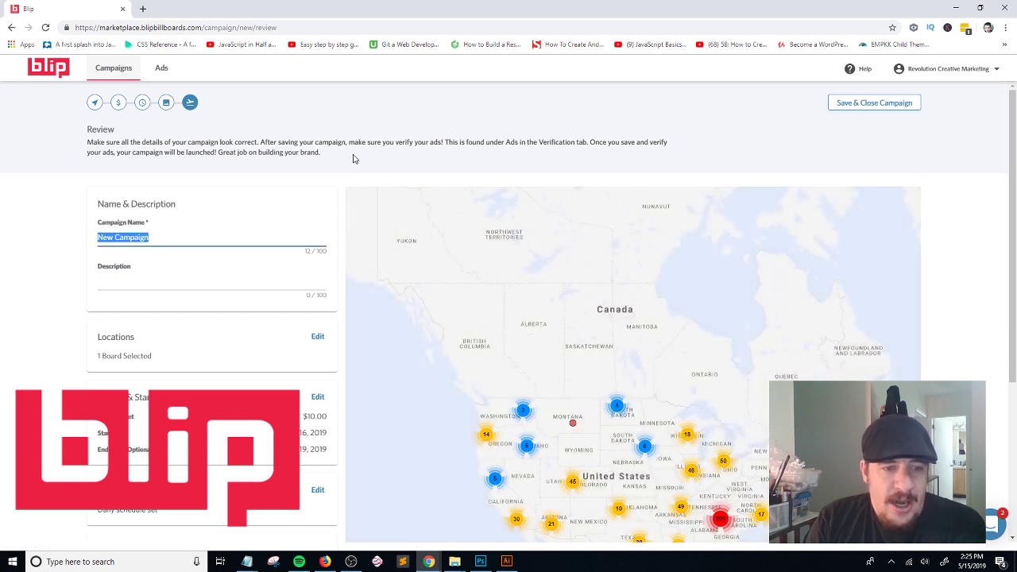
left_click_drag(170, 236, 63, 230)
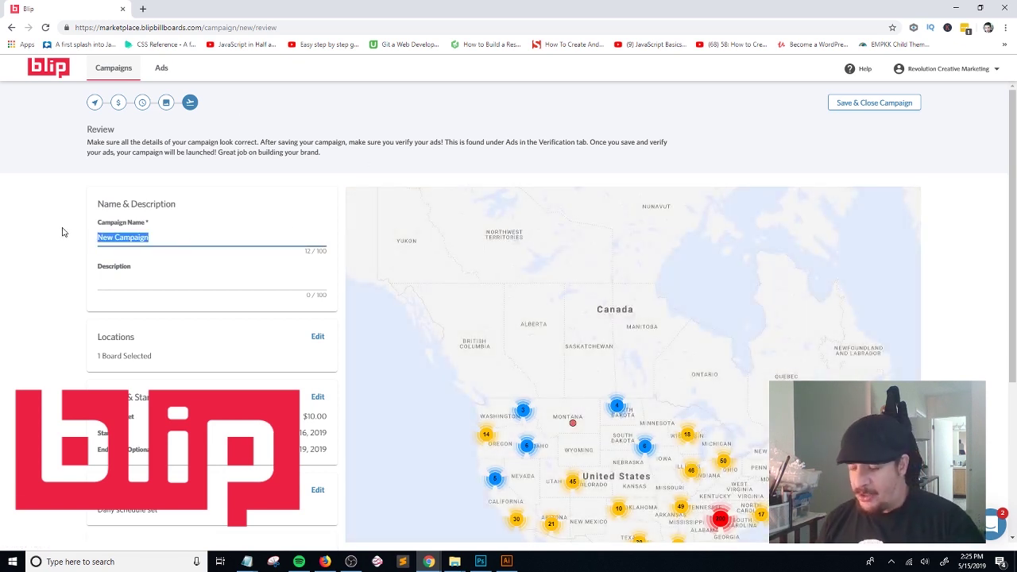
type("I")
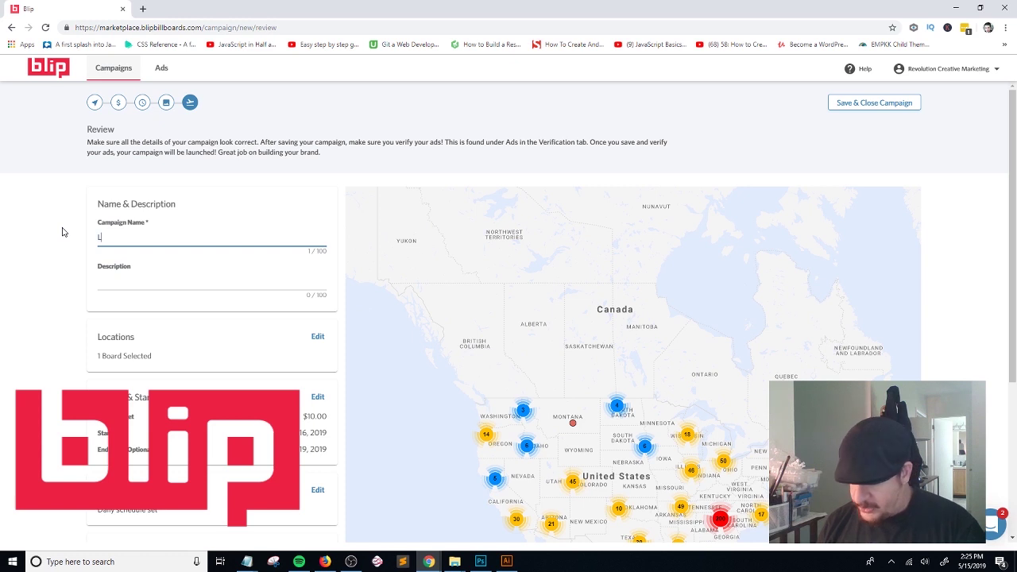
type("ANCASTER")
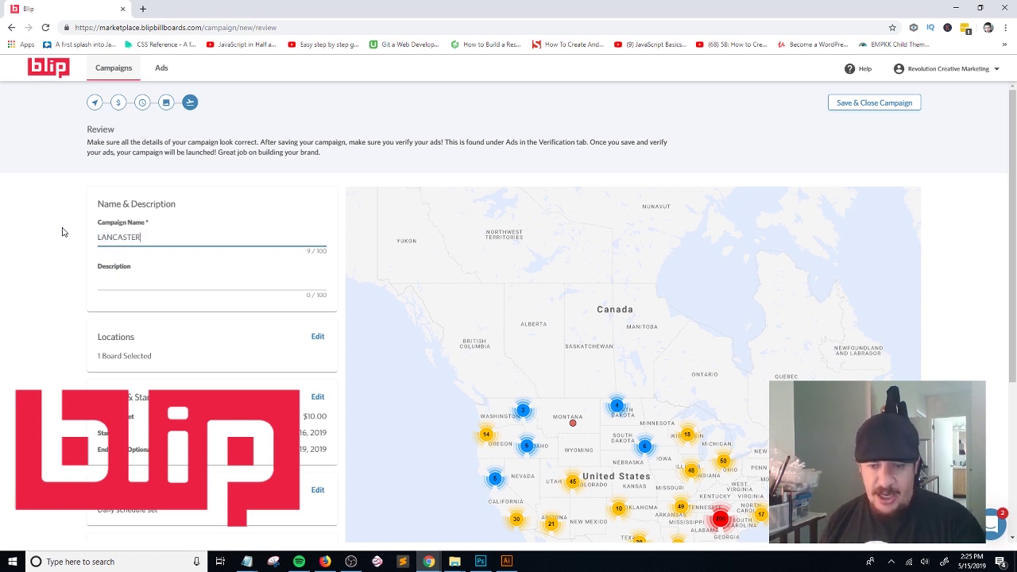
key("BackSpace")
key("BackSpace")
key("BackSpace")
key("BackSpace")
key("BackSpace")
key("BackSpace")
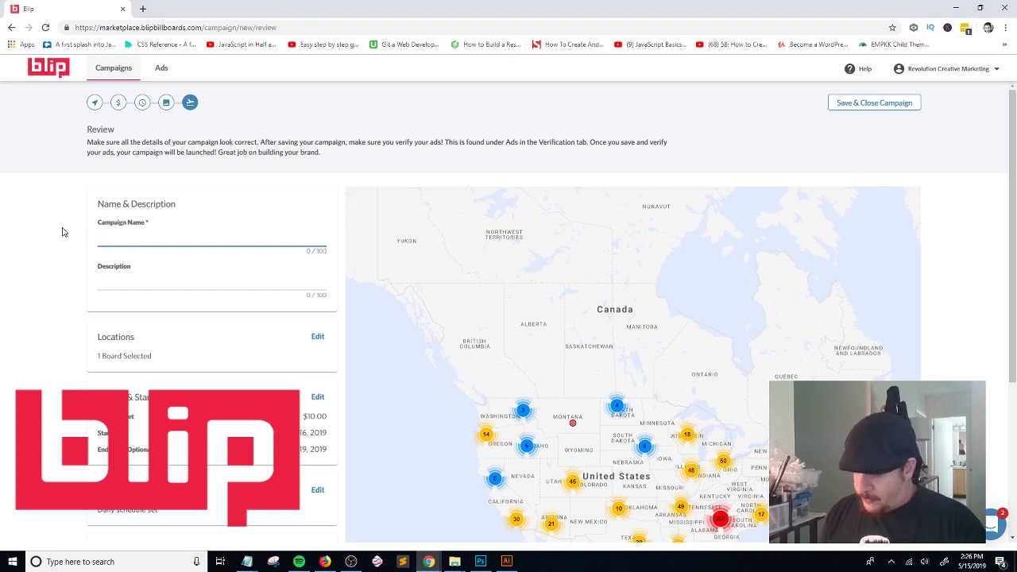
type("A")
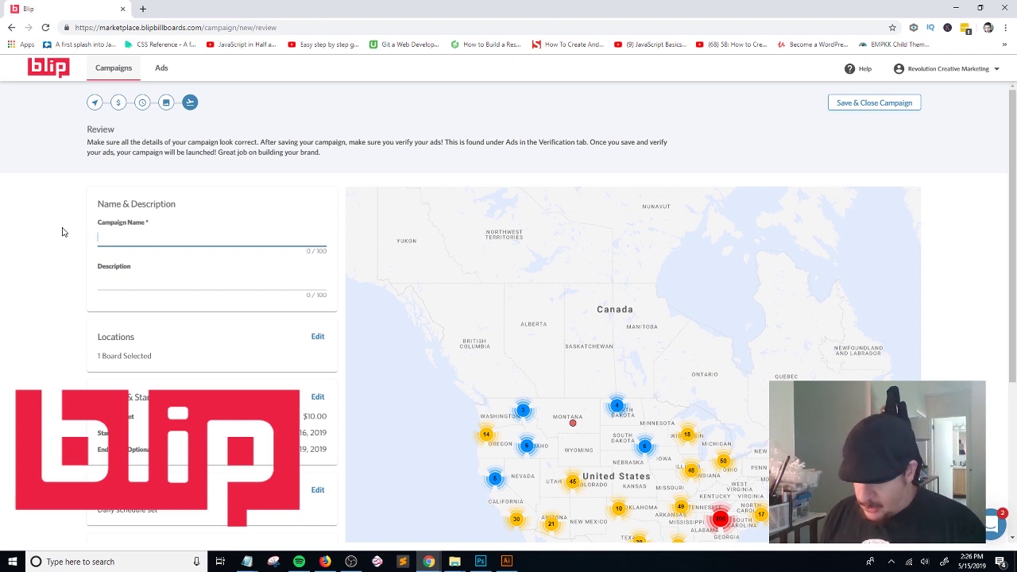
type("ancaster")
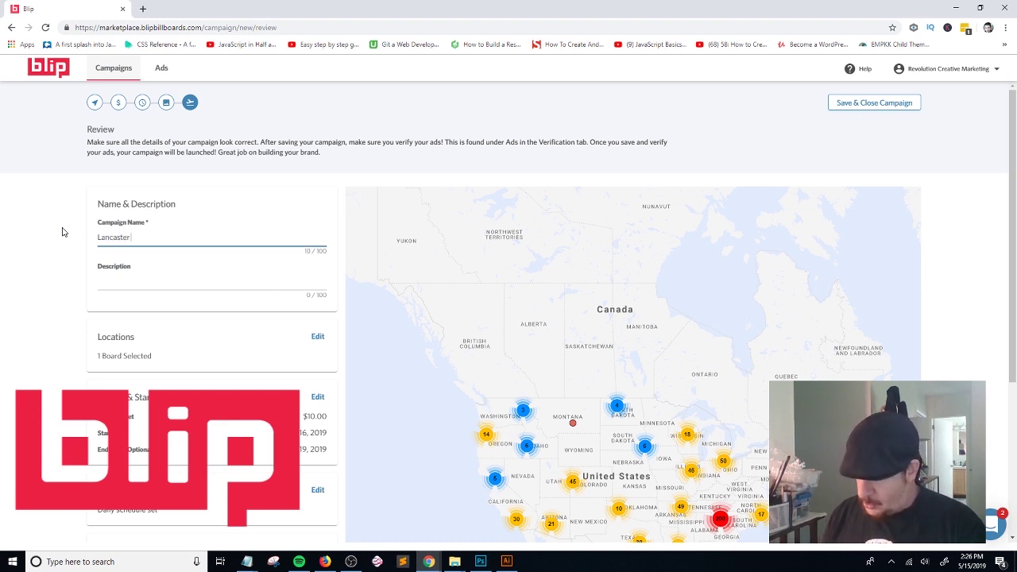
type(" PA B")
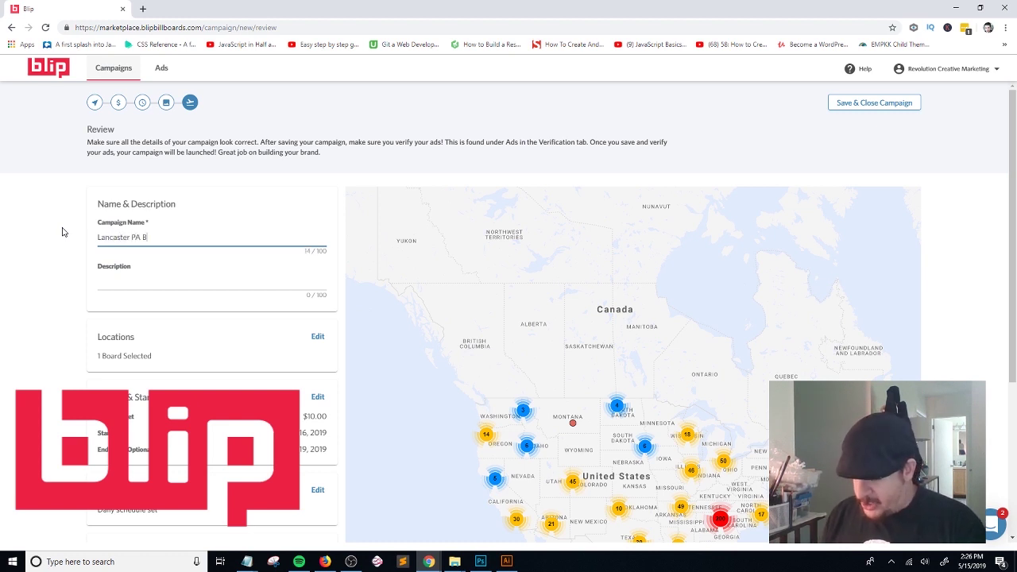
type("ill")
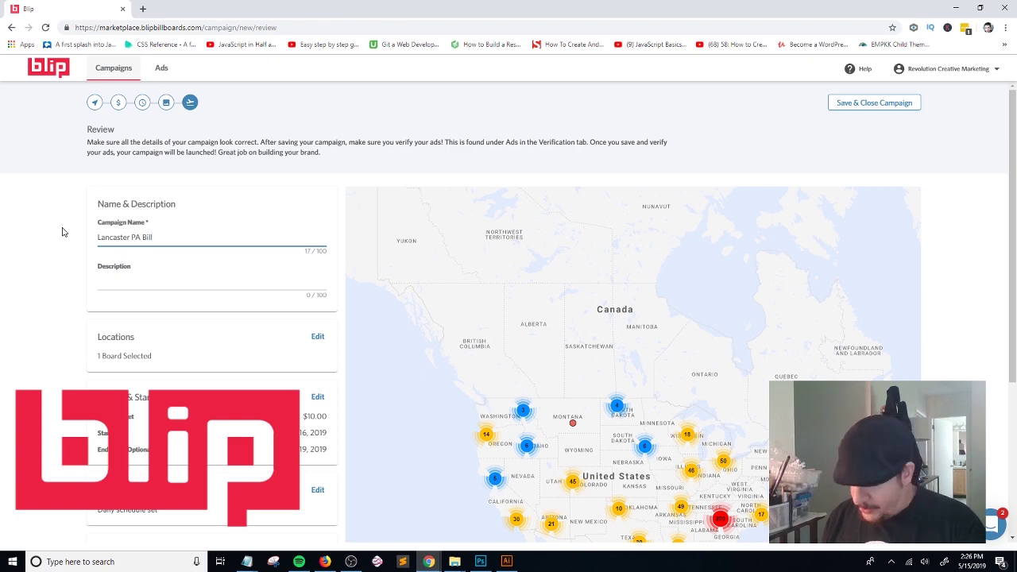
type("board")
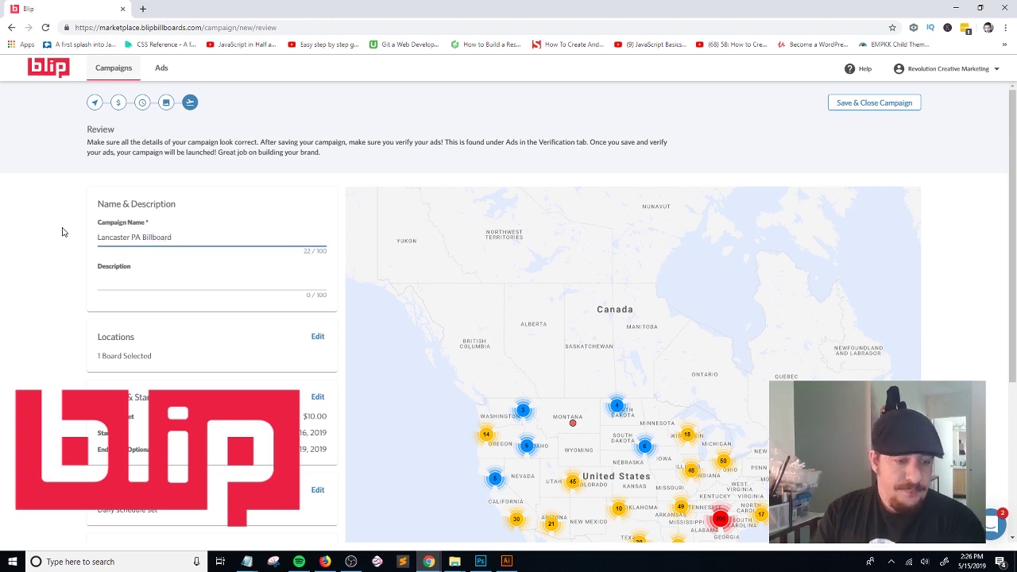
- Enter "My Business Billboard" as the campaign description
scroll(299, 338, "down", 3)
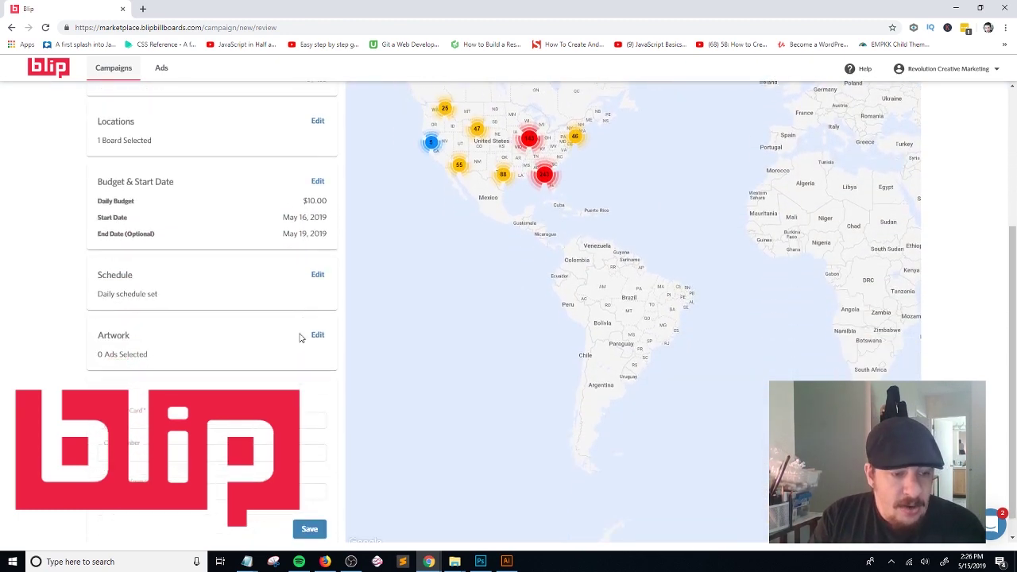
scroll(300, 338, "up", 3)
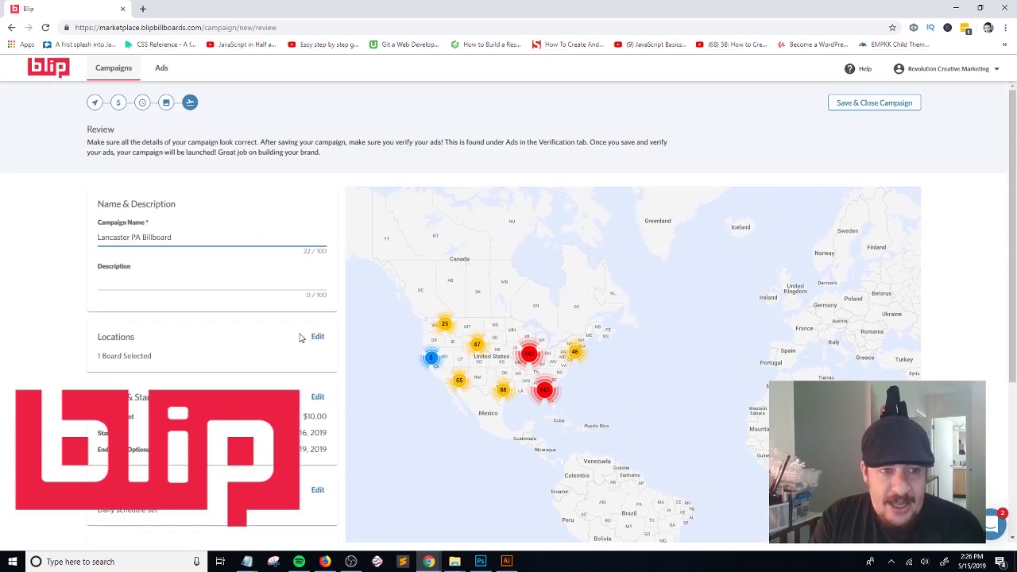
left_click(211, 281)
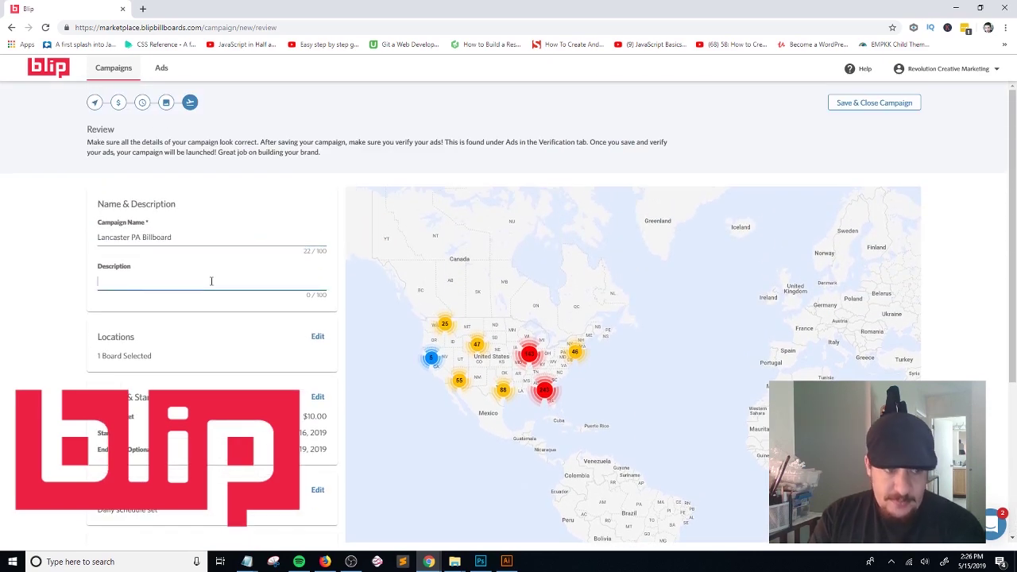
type("My")
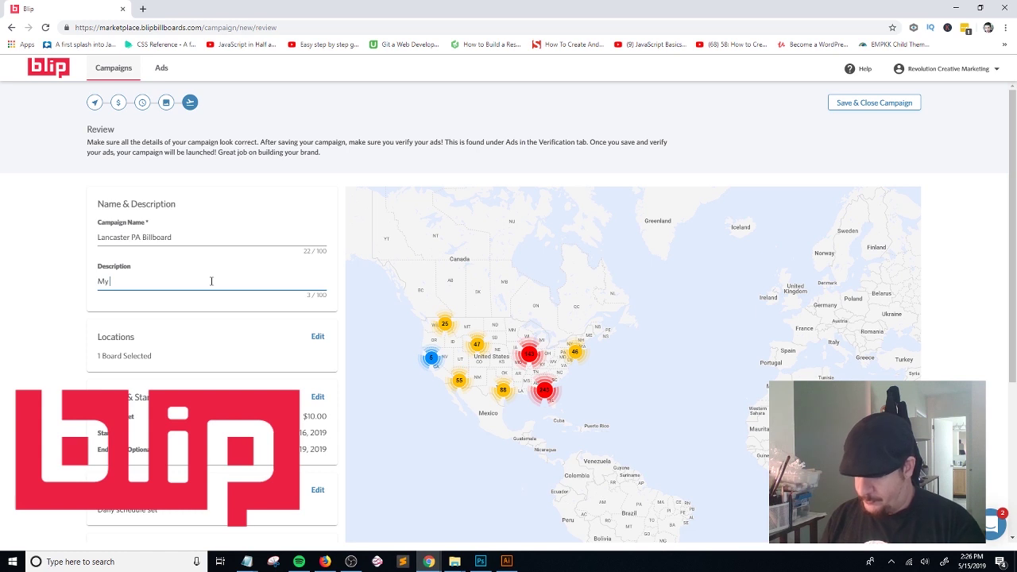
type(" Business B")
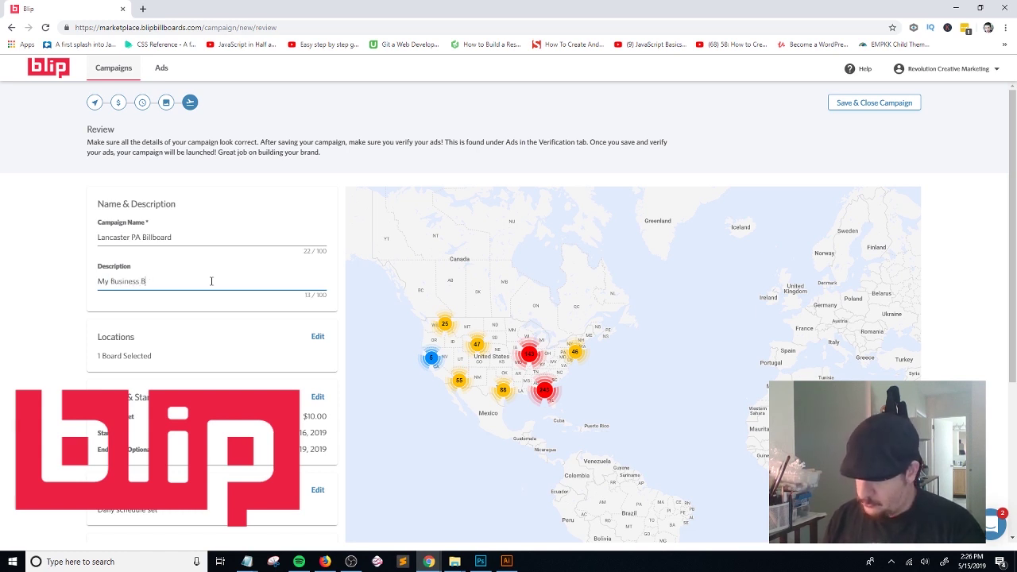
type("illb")
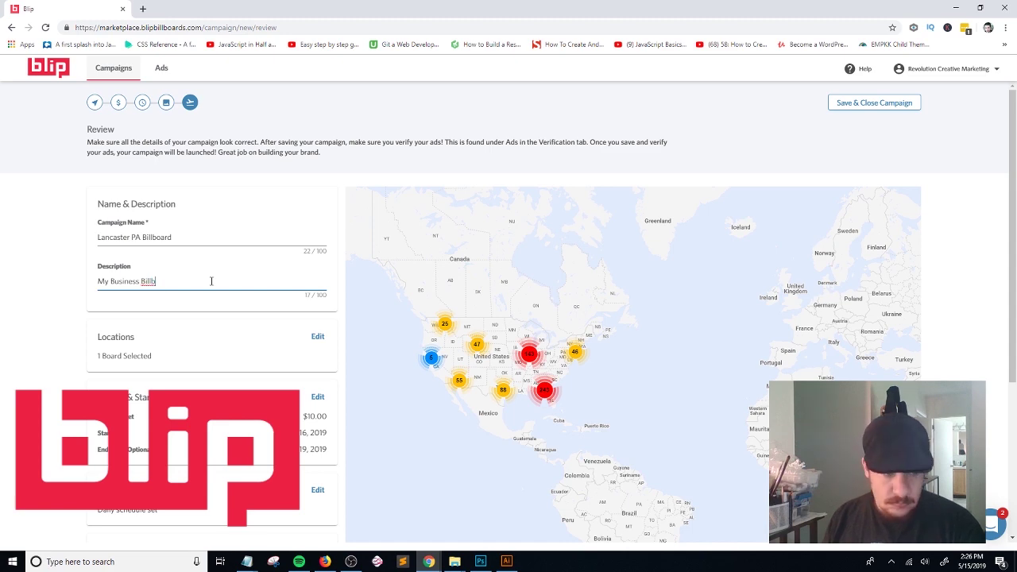
type("oard")
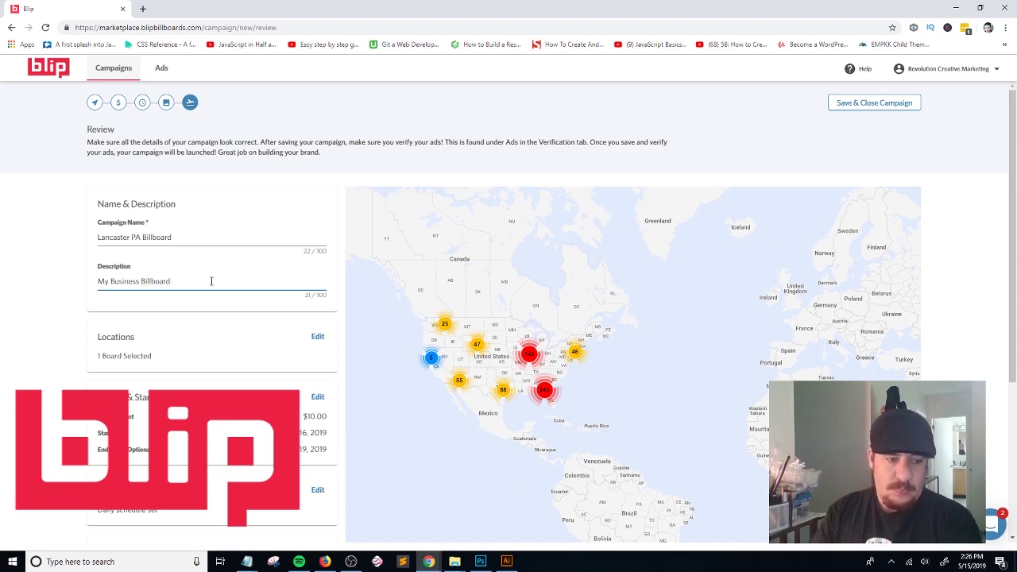
- Check the campaign summary on the review page, and save and close the campaign
scroll(306, 381, "down", 2)
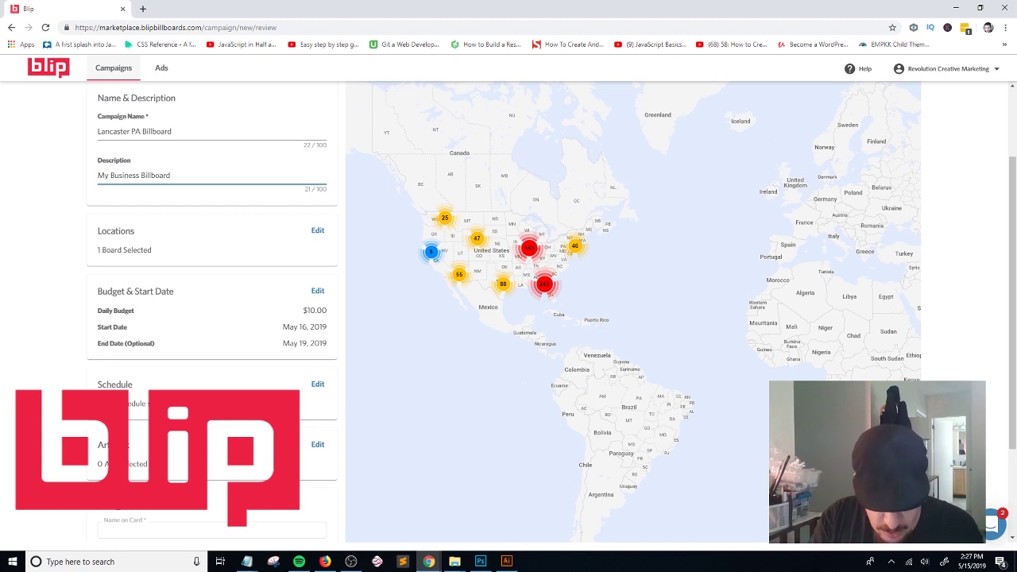
scroll(359, 432, "up", 1)
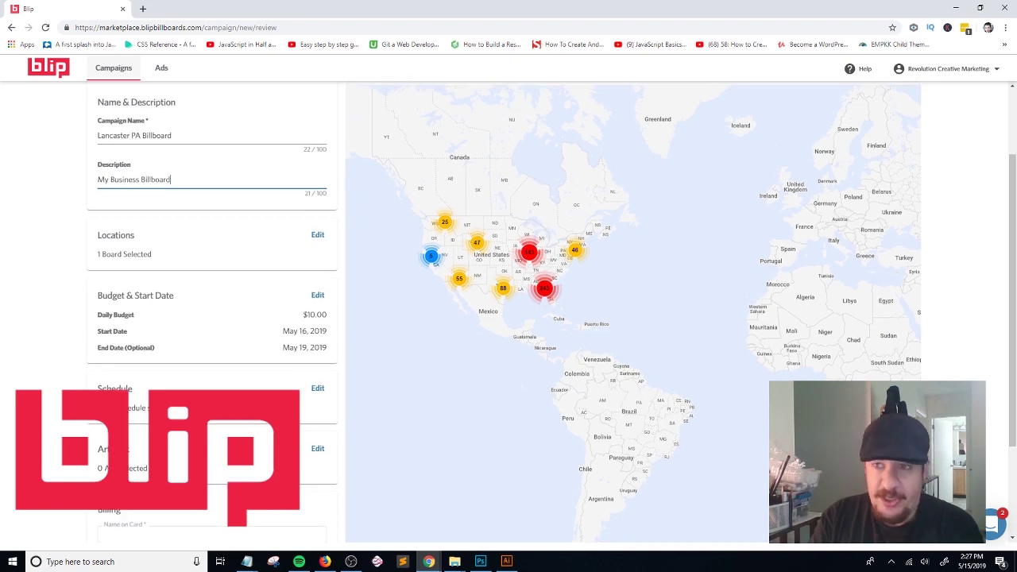
scroll(303, 435, "up", 2)
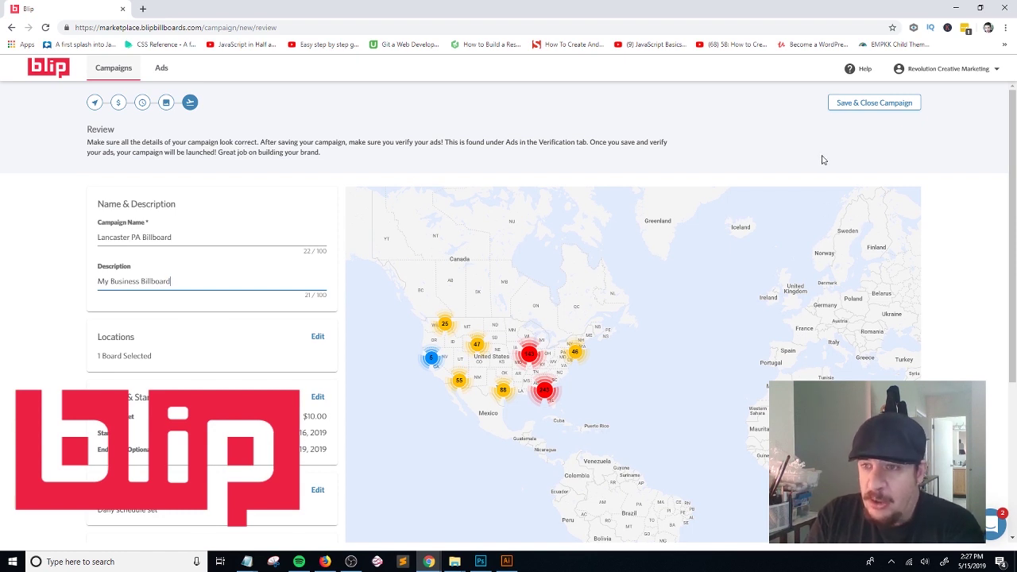
left_click(862, 105)
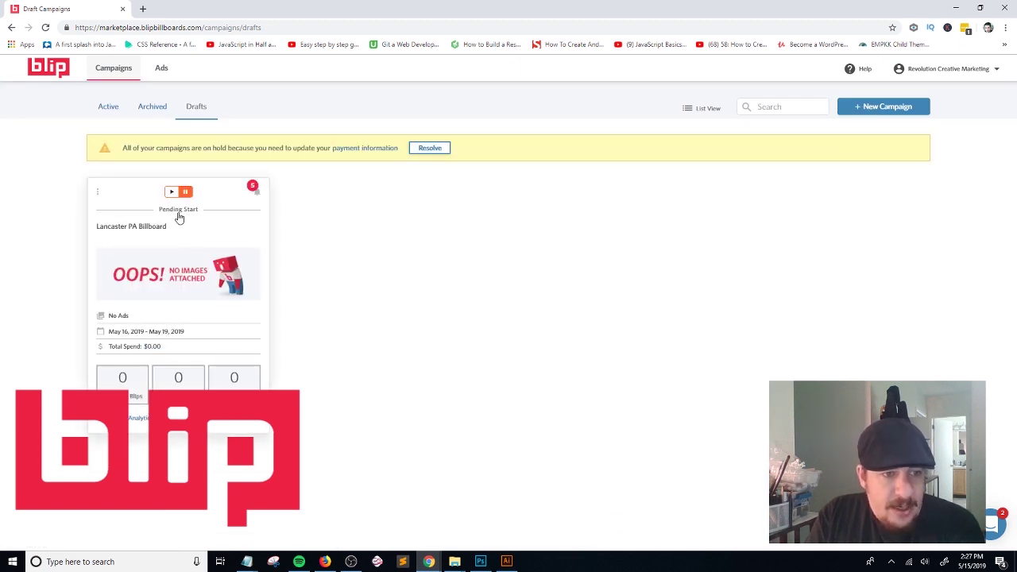
- Read the saved Lancaster PA Billboard draft's list of issues, and open the campaign's details page to look over its settings
left_click(253, 189)
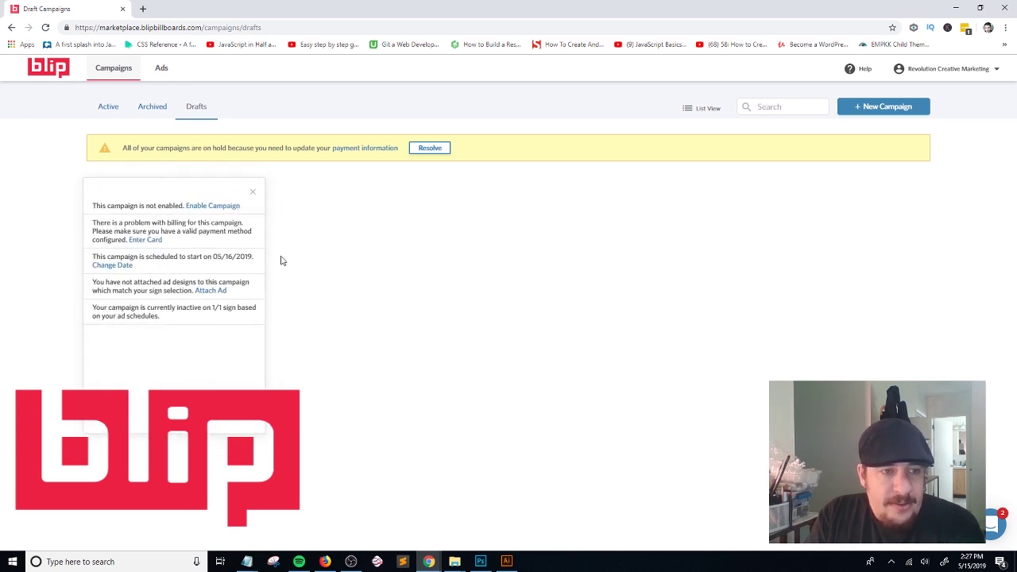
left_click(254, 195)
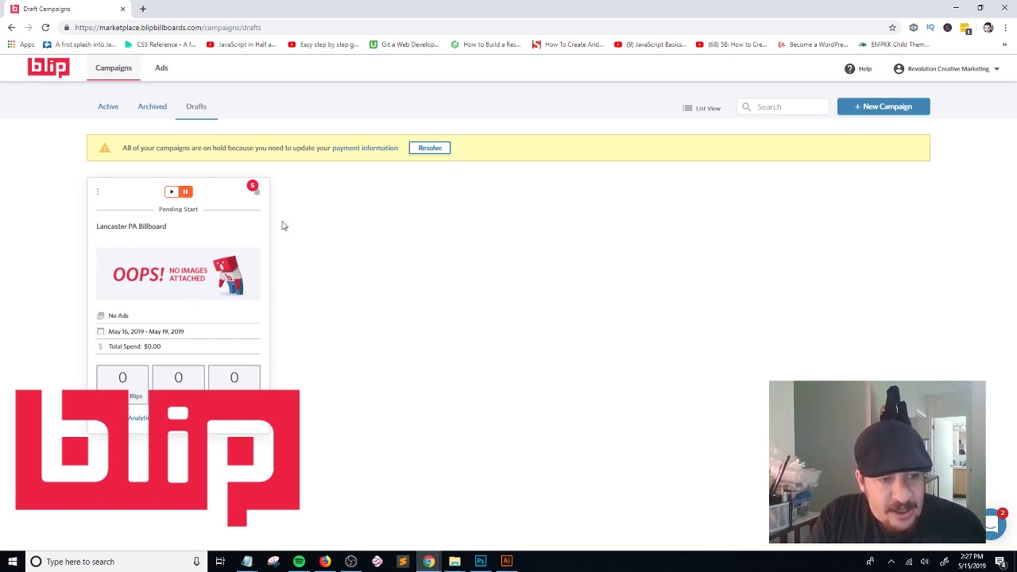
left_click(253, 188)
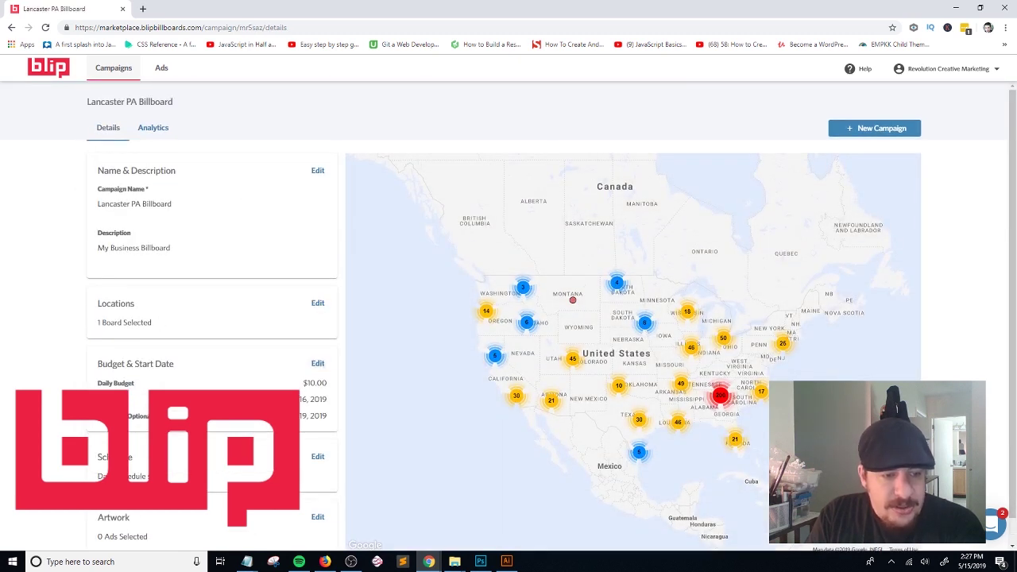
scroll(309, 340, "down", 1)
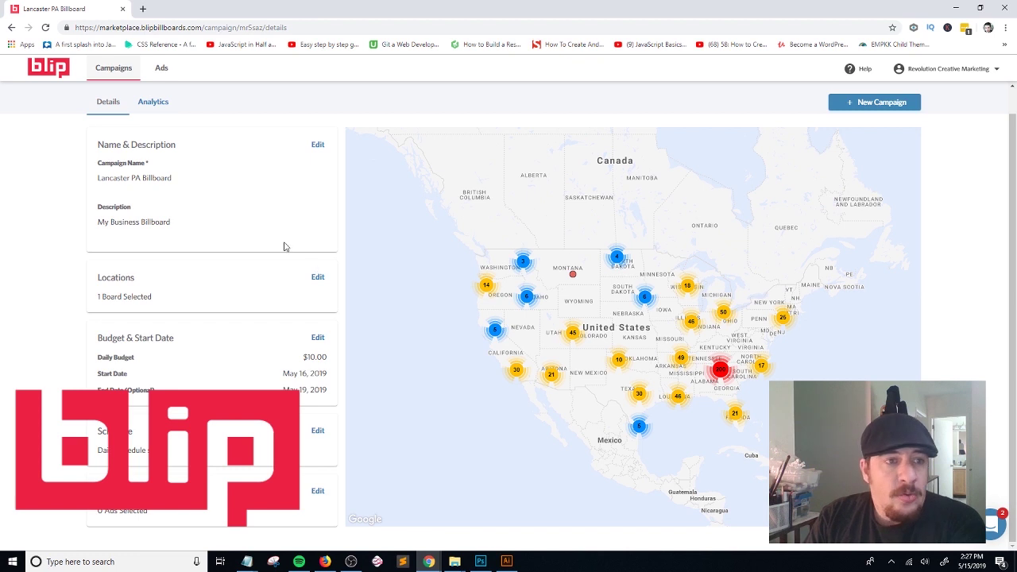
scroll(269, 233, "up", 1)
scroll(269, 232, "down", 1)
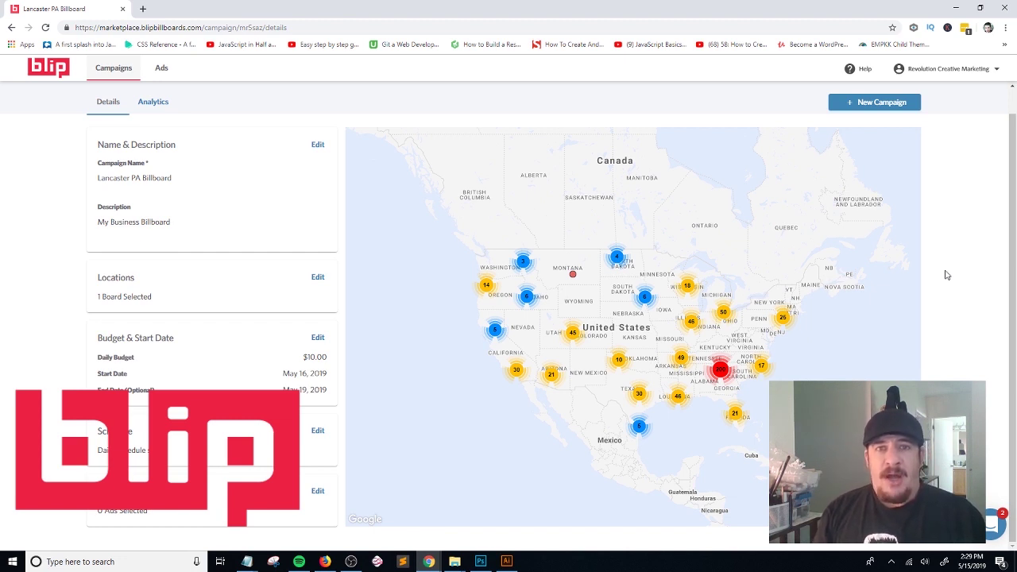
left_click(352, 562)
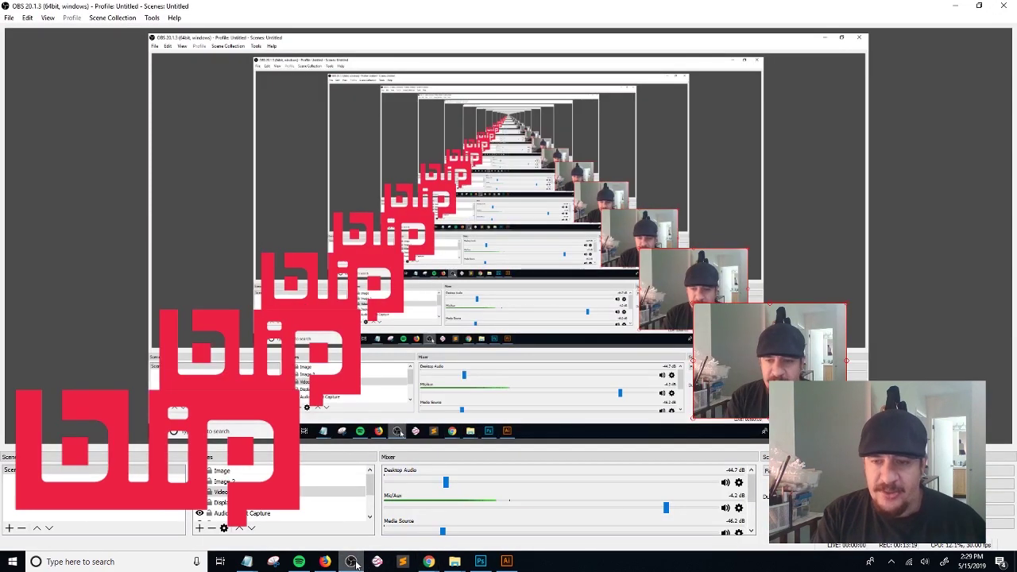